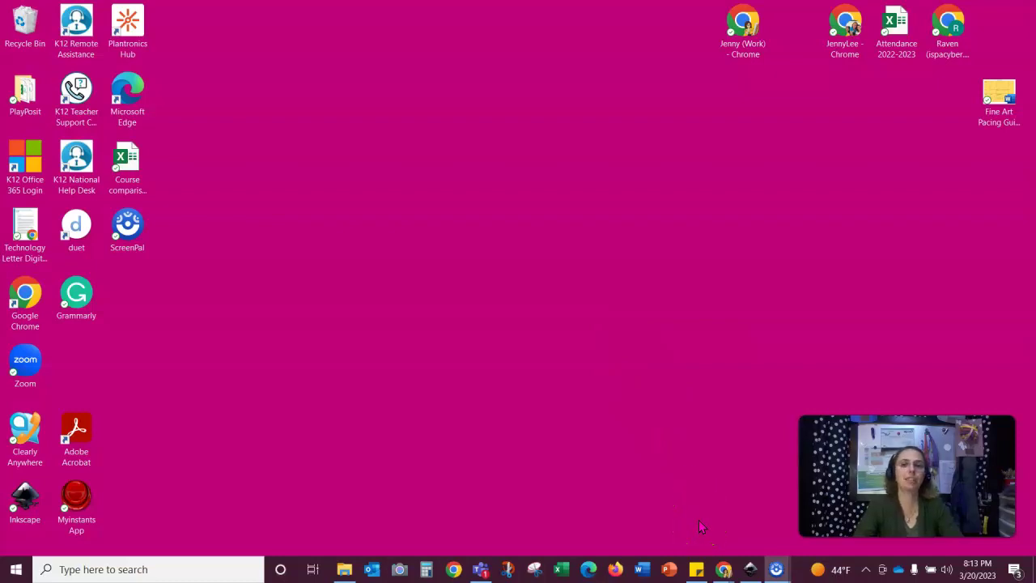
Step: Show the thumbnails of the open Chrome windows from the taskbar
click(724, 571)
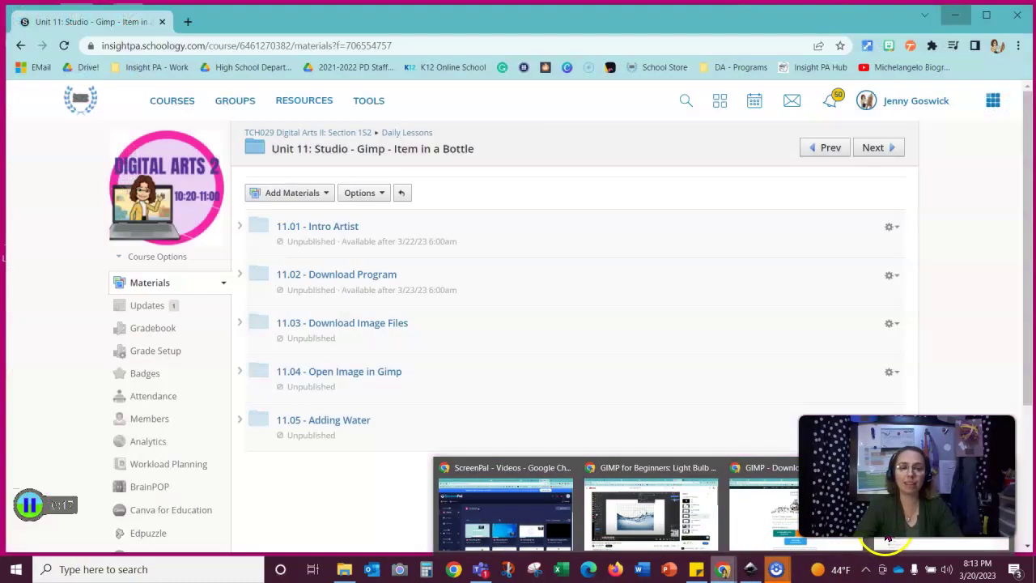
Step: Switch to Schoology and expand 11.03 - Download Image Files to reach Possible Images for Project
click(869, 543)
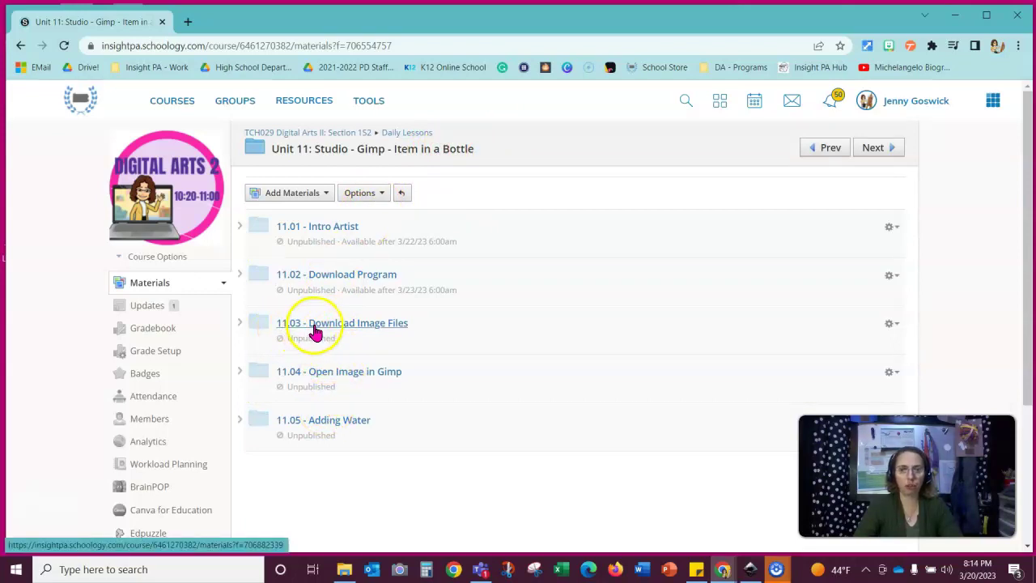
click(240, 323)
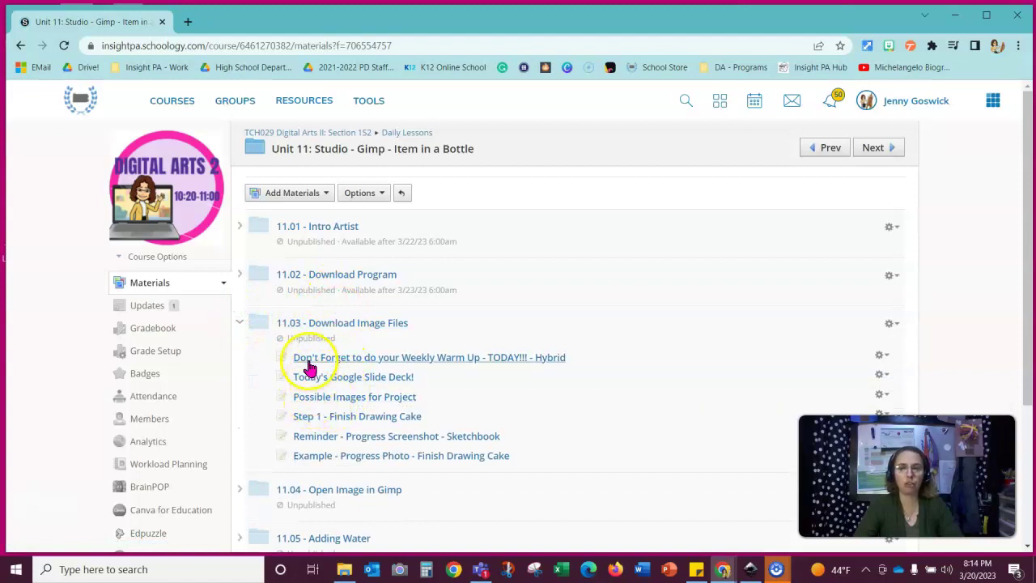
drag(312, 413, 310, 405)
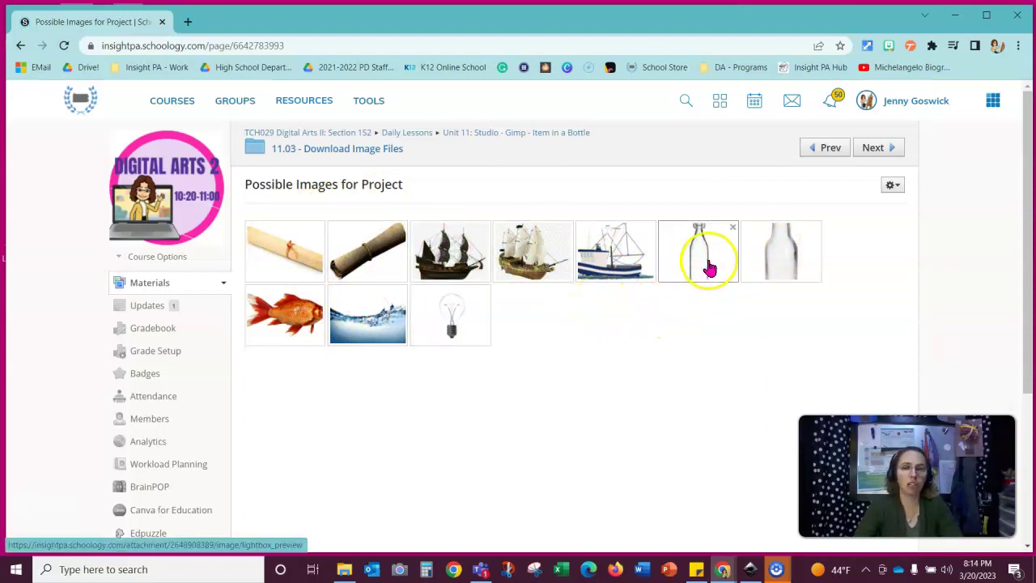
Step: Download the corked glass bottle image as Bottle (1).jpg
click(794, 258)
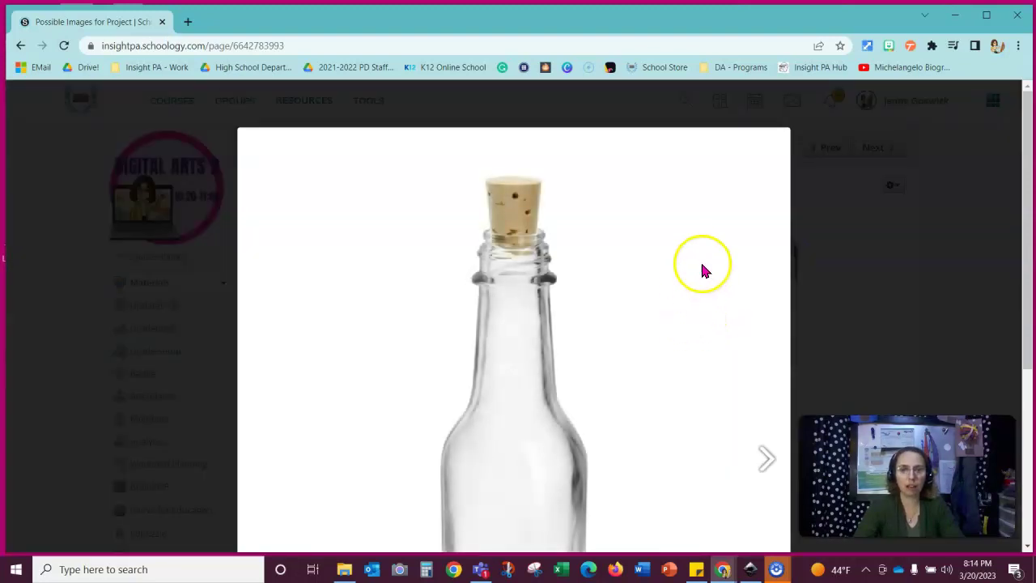
scroll(700, 260, down, 3)
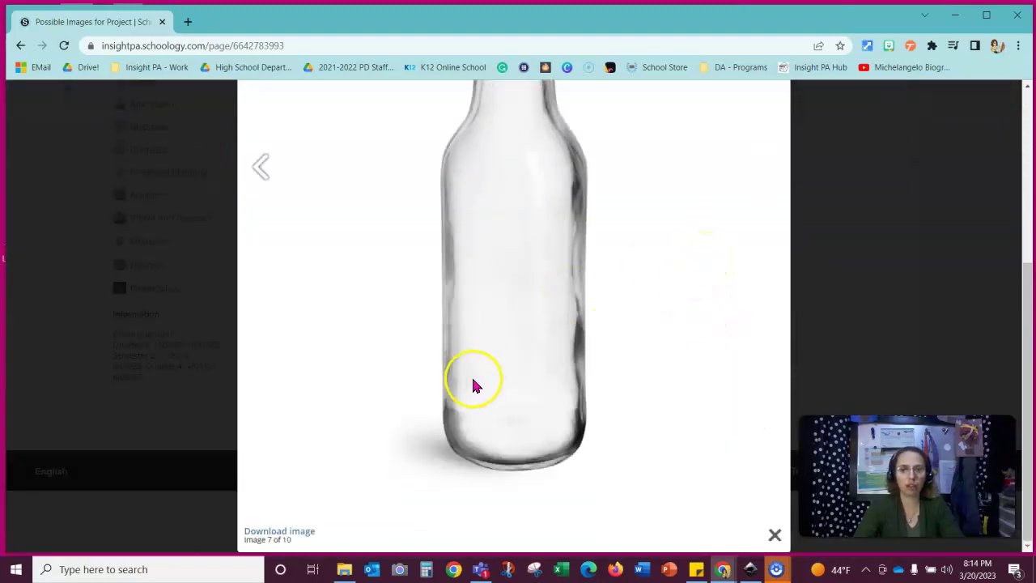
scroll(527, 326, up, 3)
scroll(527, 326, down, 3)
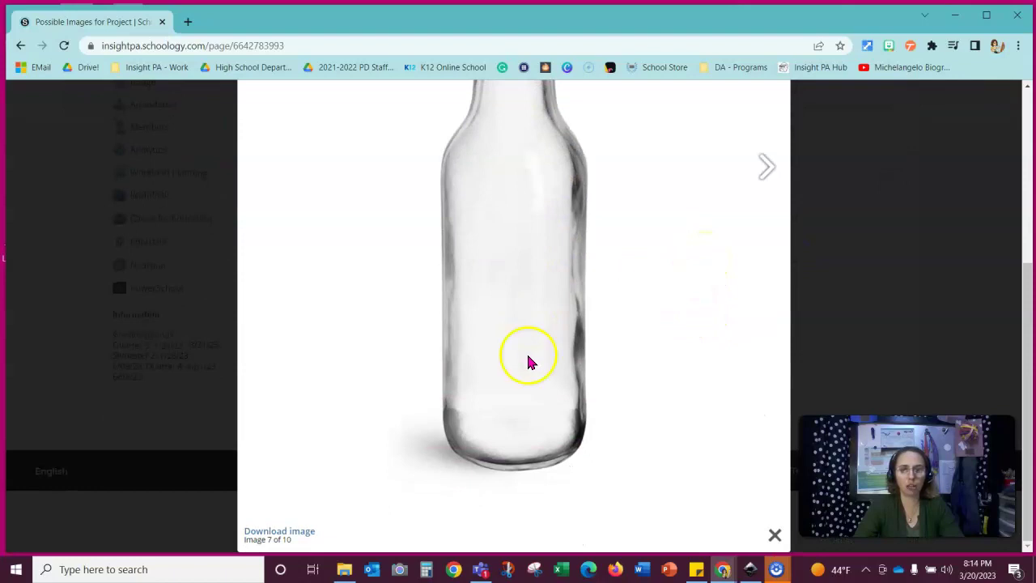
click(290, 539)
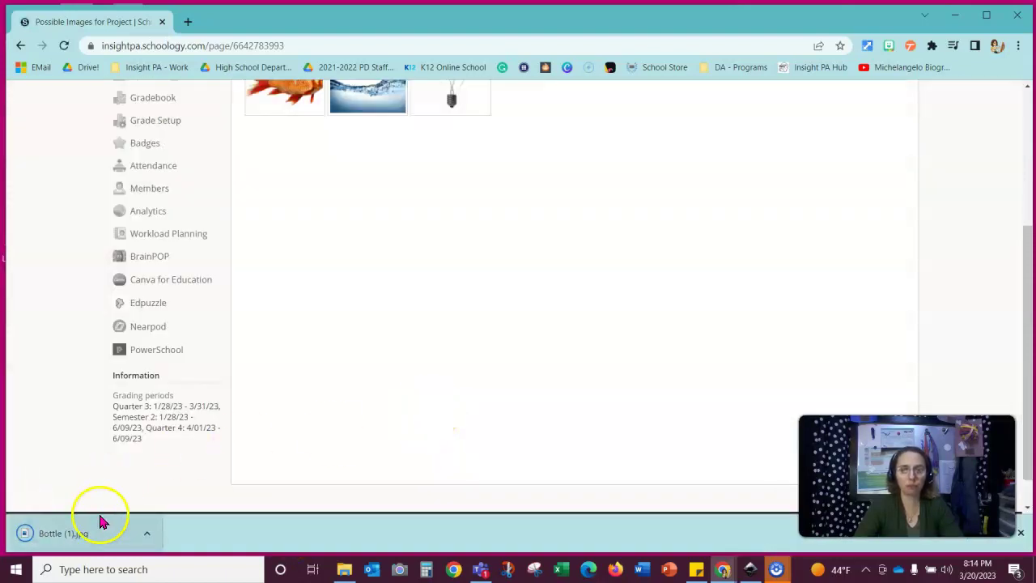
Step: Preview the other bottle image full size, then close the preview
scroll(461, 329, up, 3)
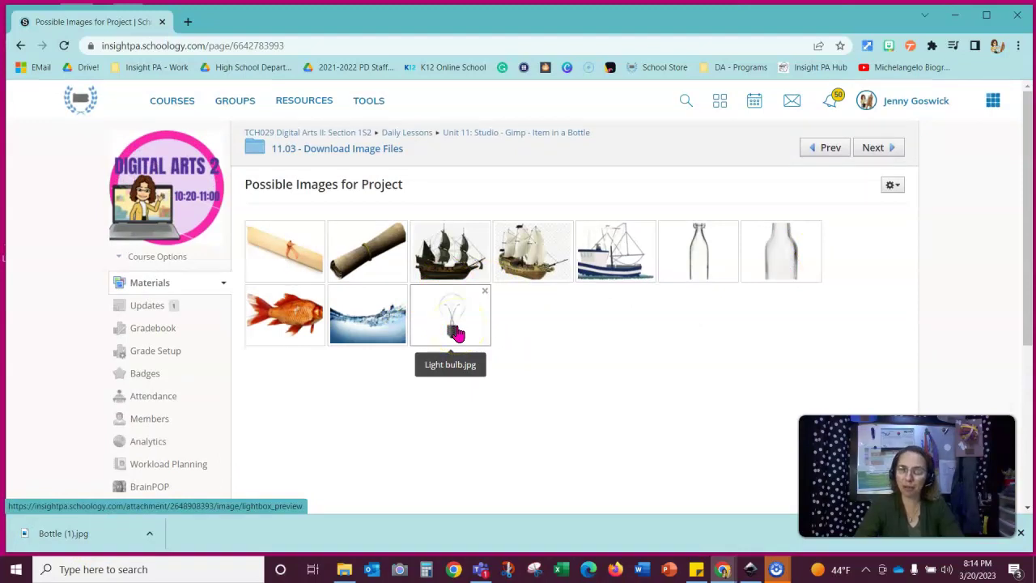
click(699, 265)
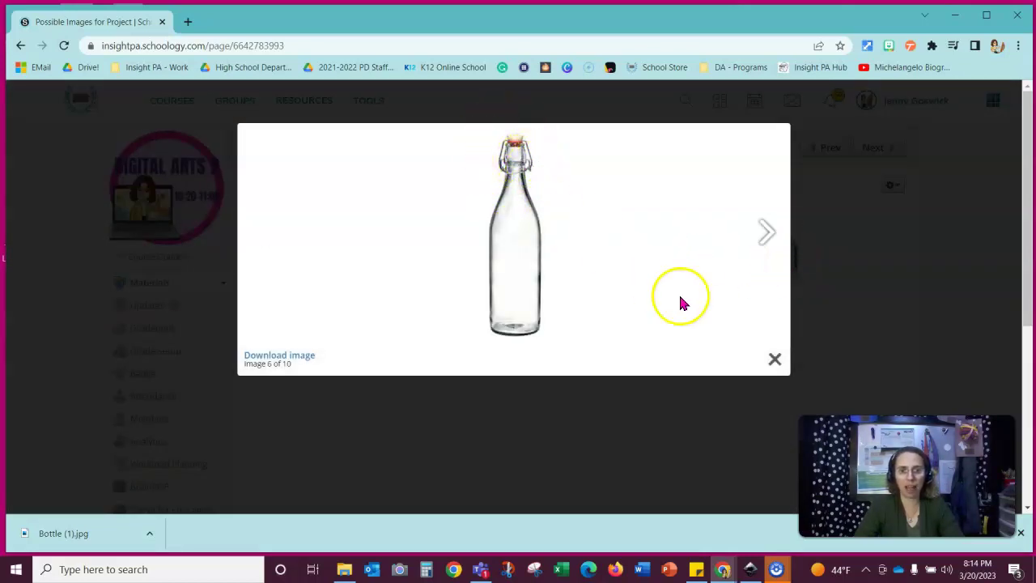
click(771, 360)
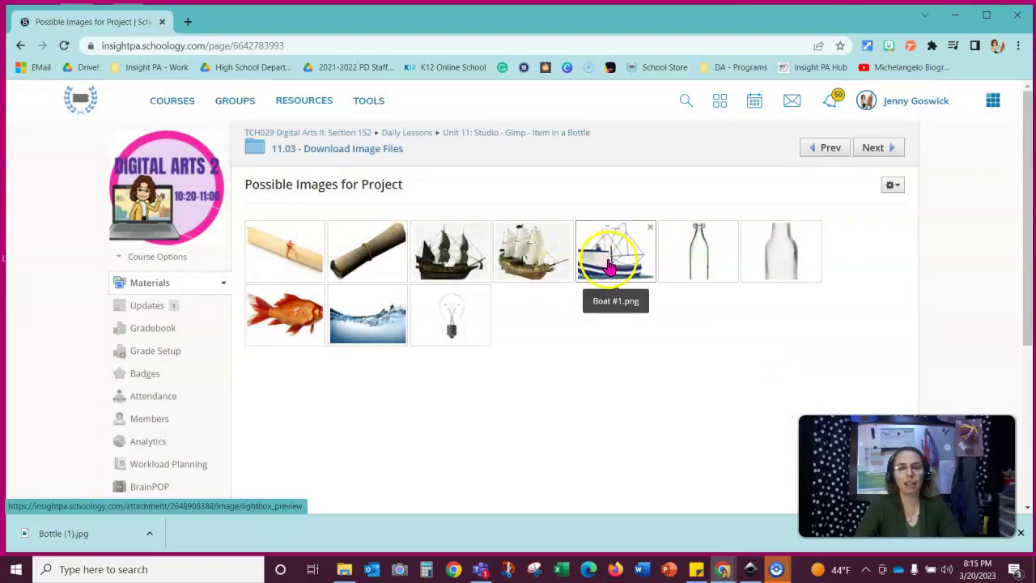
Step: Download the water image as Water (1).png
click(380, 333)
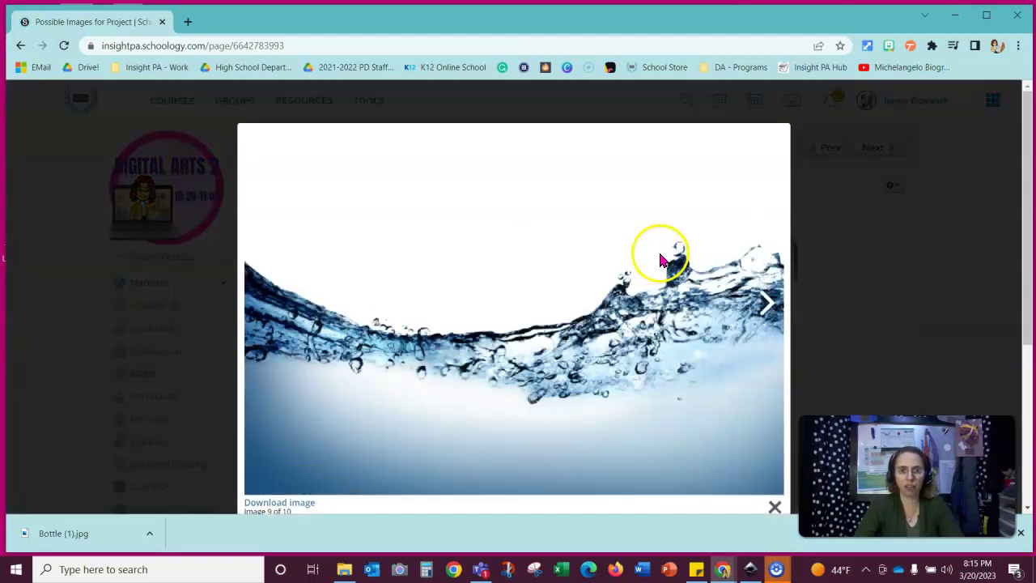
scroll(500, 256, down, 2)
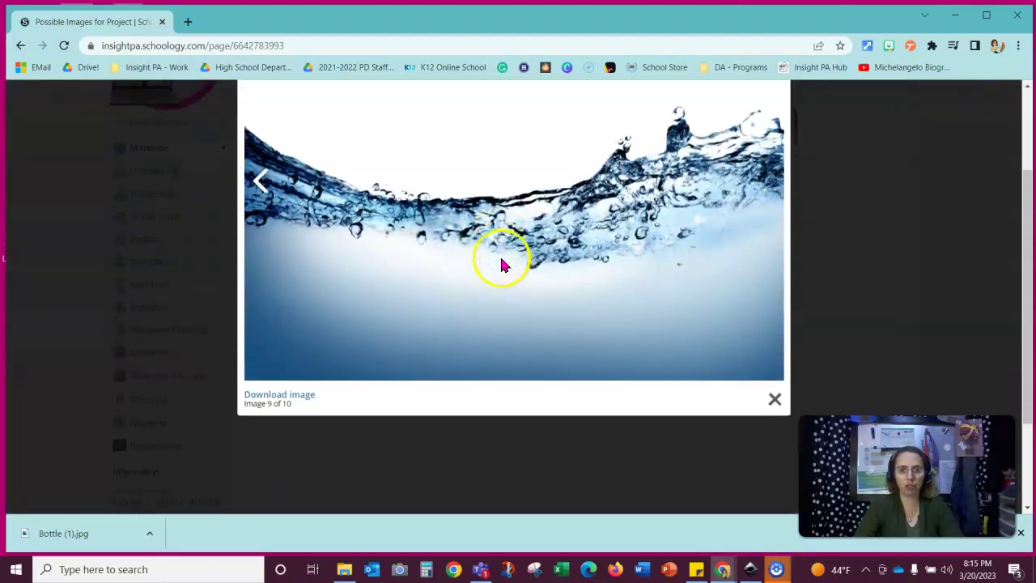
click(301, 397)
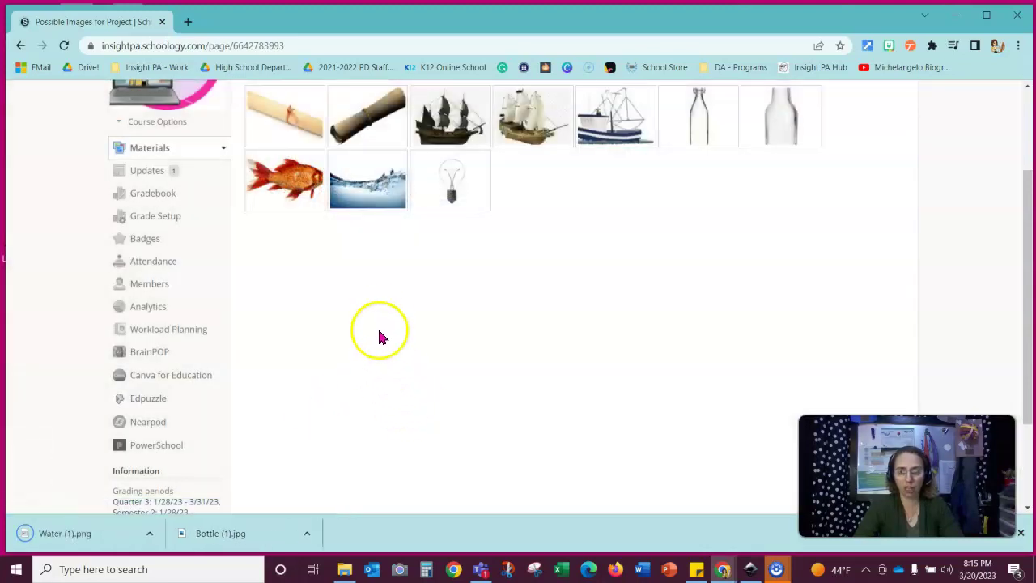
scroll(405, 312, up, 1)
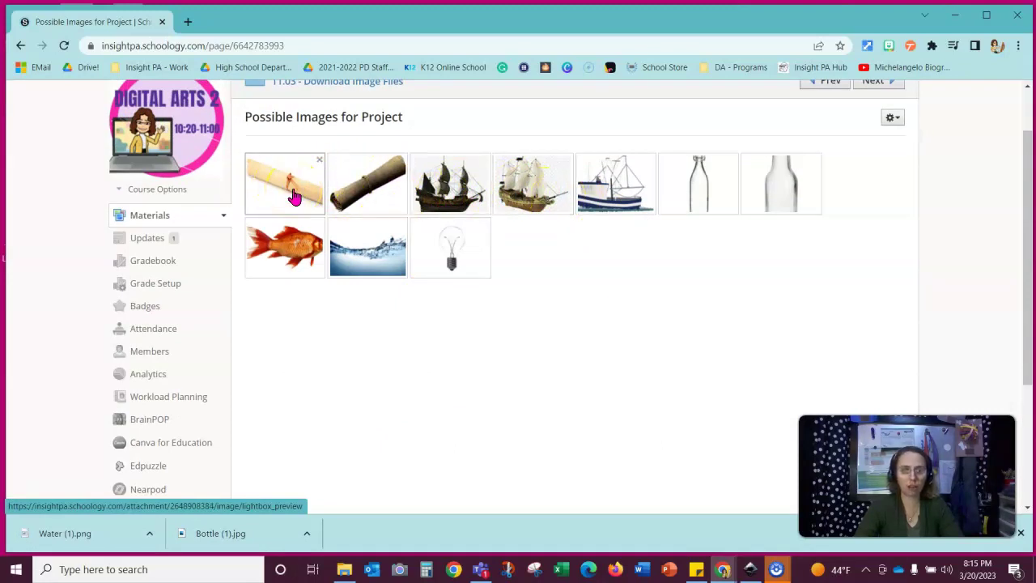
click(283, 257)
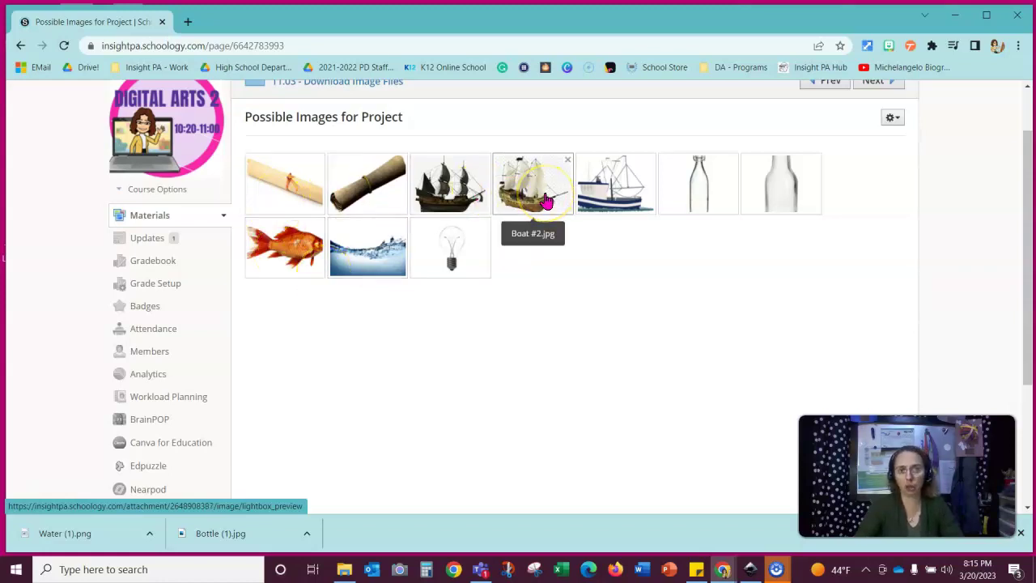
Step: Download the rolled scroll and dark ship images as Letter (1).png and Boat_3.jpg
click(380, 198)
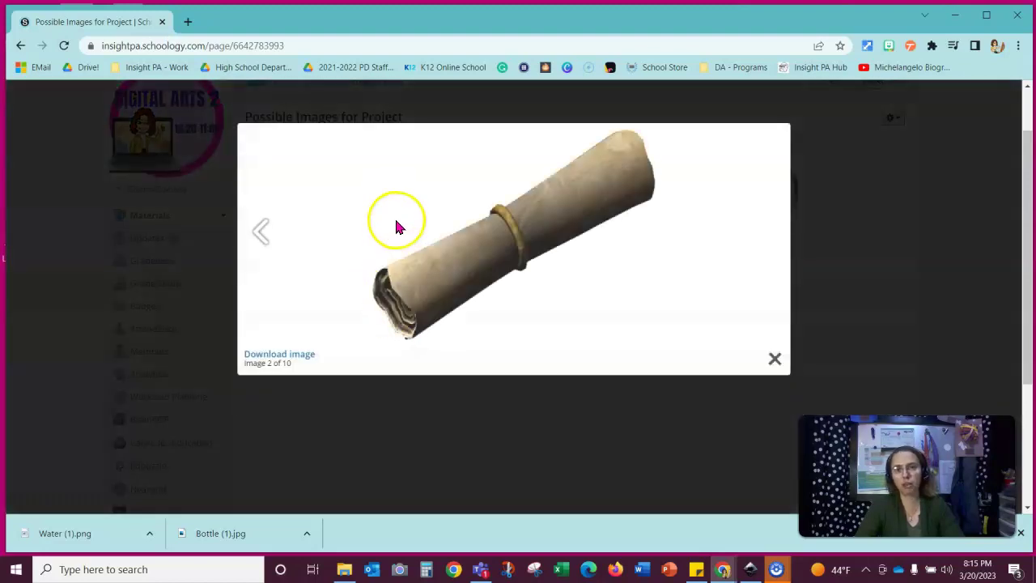
click(276, 356)
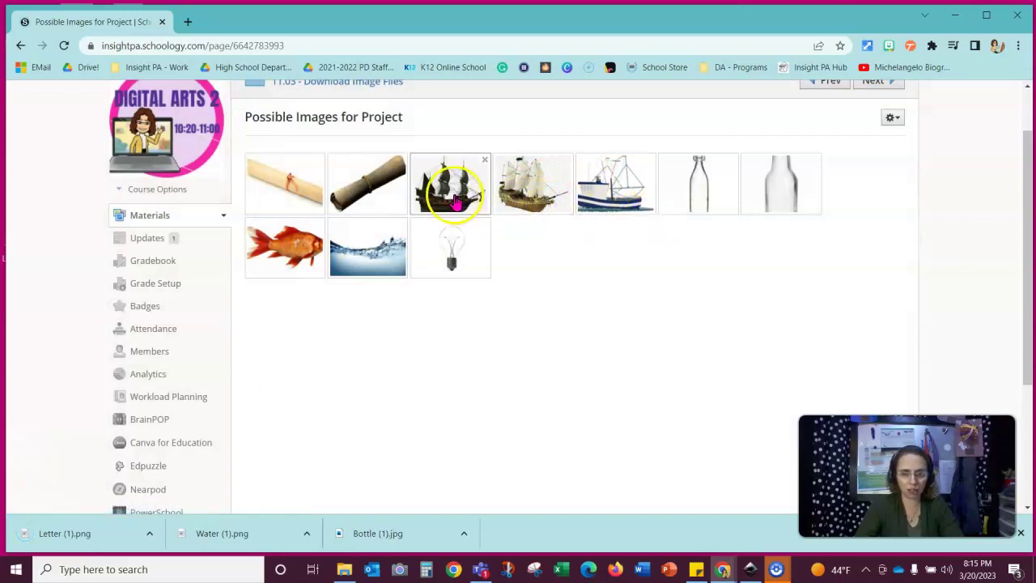
click(453, 201)
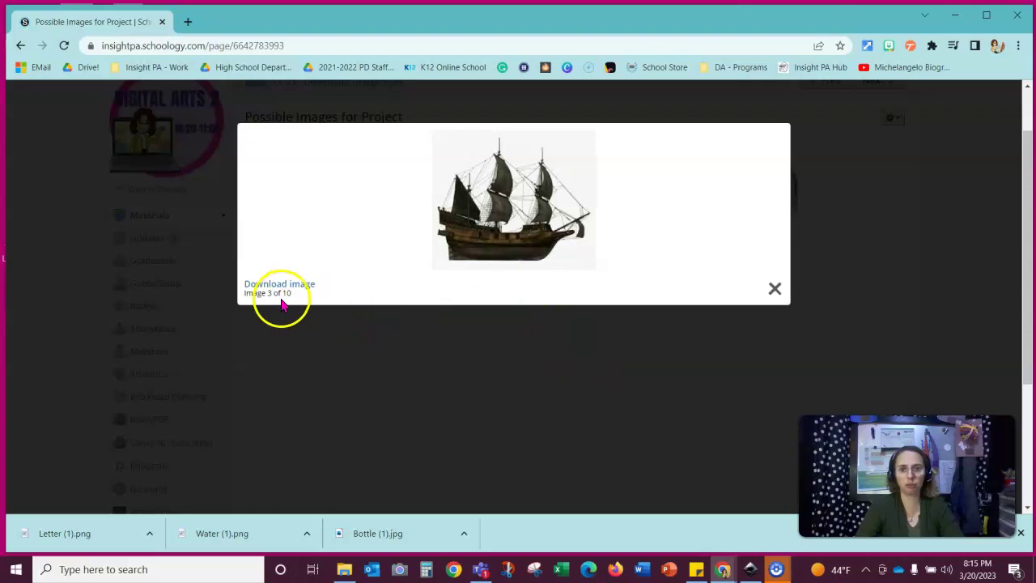
click(286, 284)
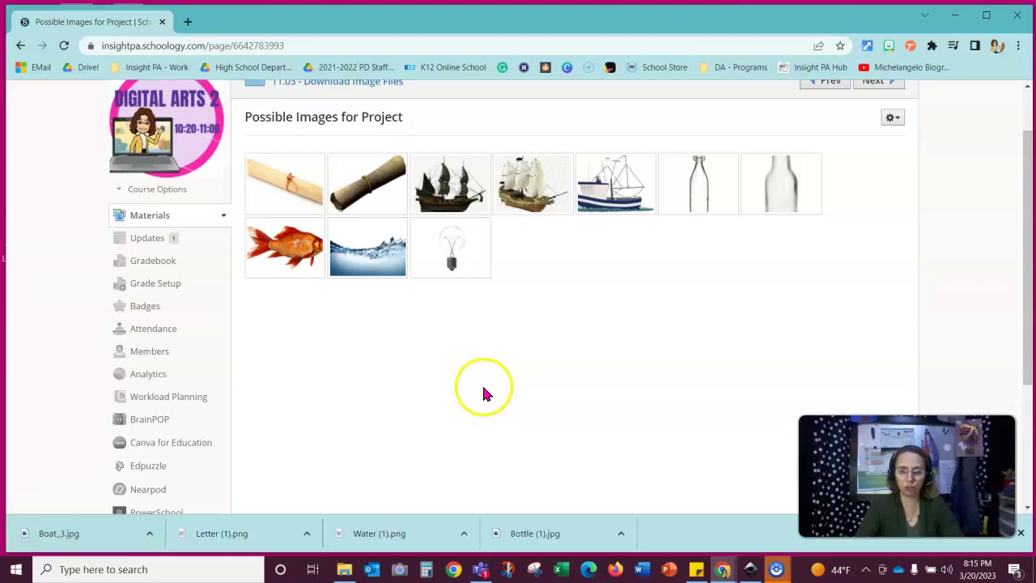
Step: Minimize Chrome and open File Explorer on the Downloads folder
click(956, 16)
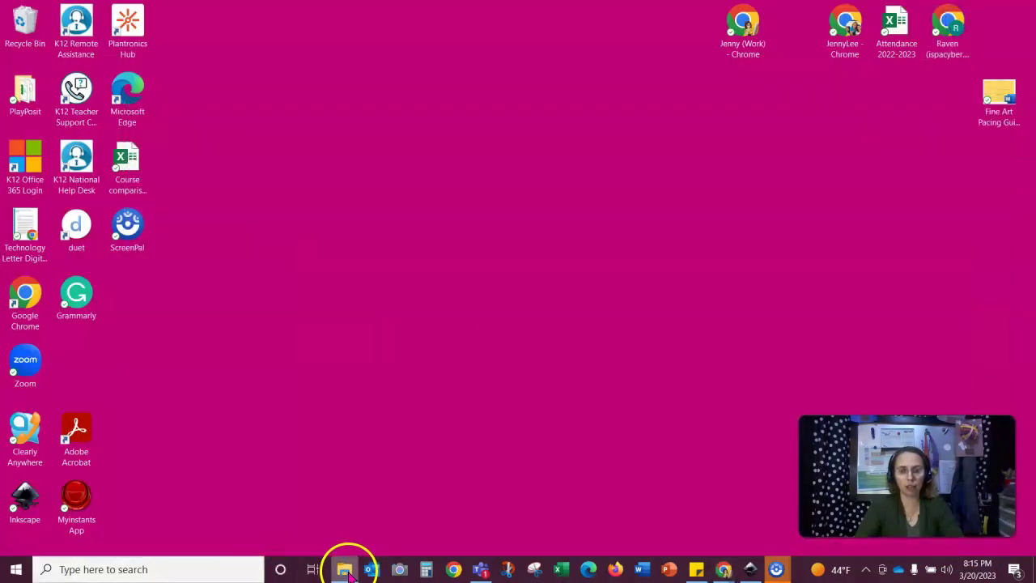
click(493, 364)
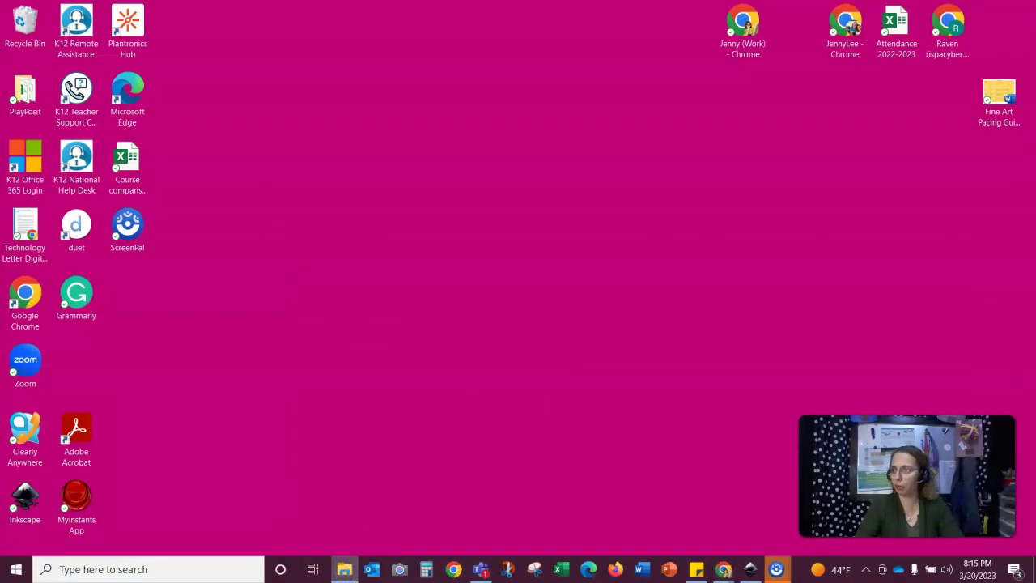
click(344, 570)
drag(550, 51, 549, 18)
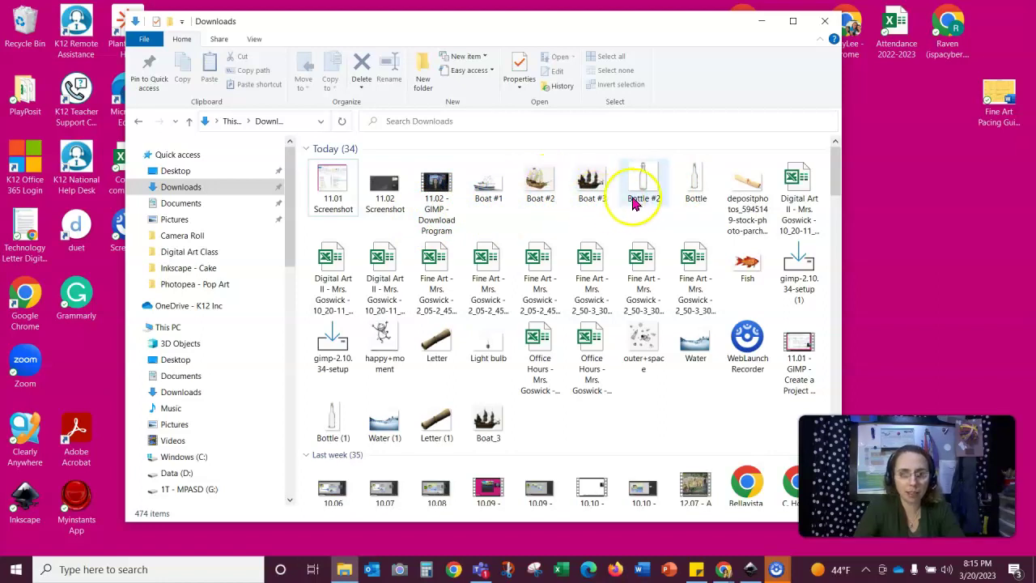
Step: Select the Bottle, Letter, Water (1) and Boat #3 images and copy them
click(694, 199)
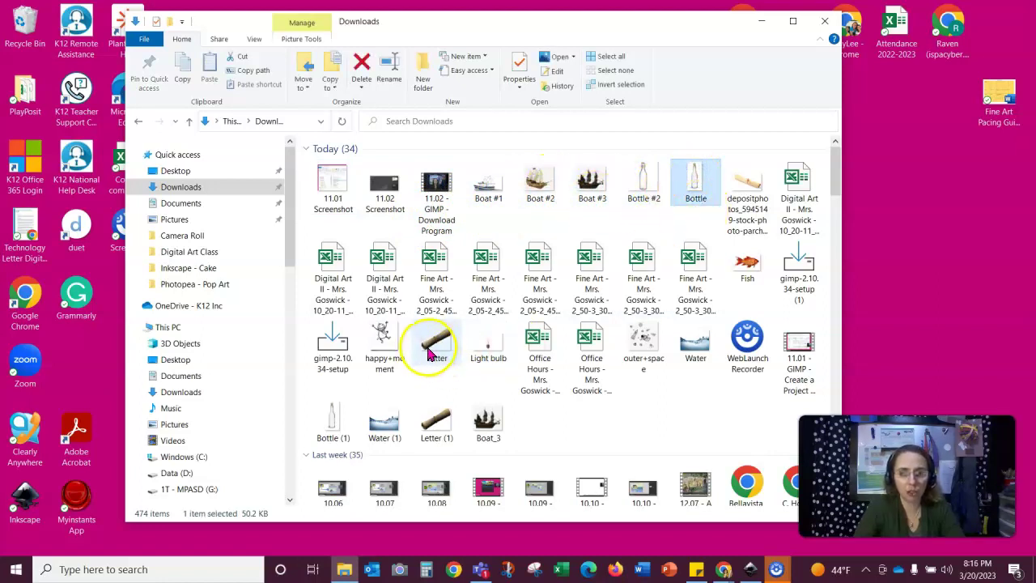
shift+click(436, 346)
click(691, 180)
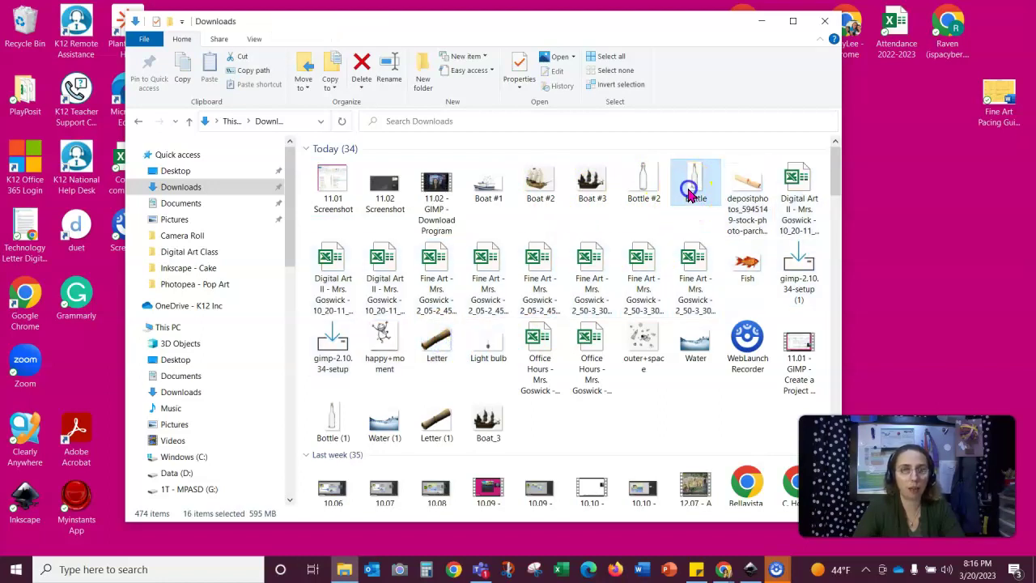
ctrl+click(437, 345)
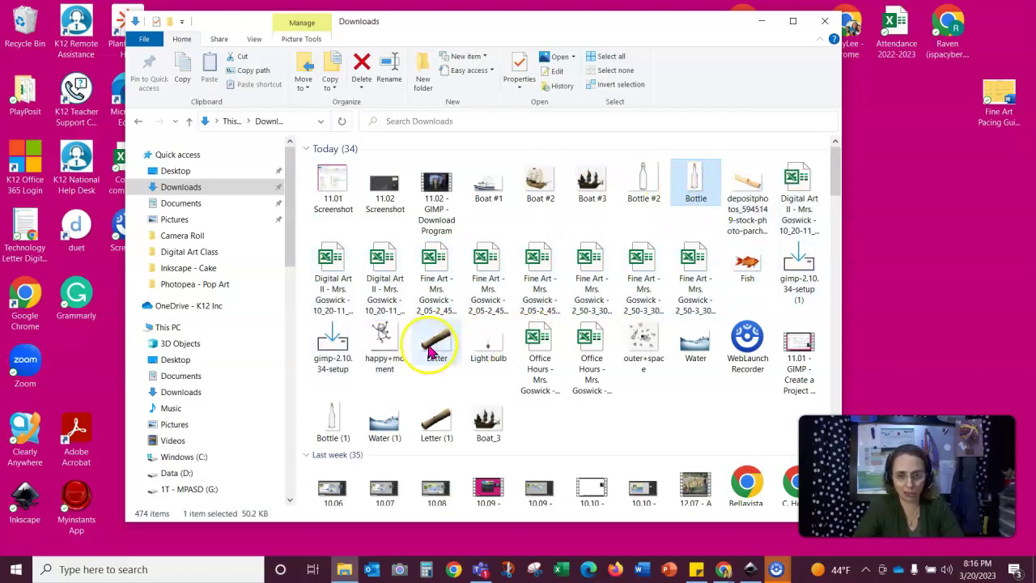
ctrl+click(384, 417)
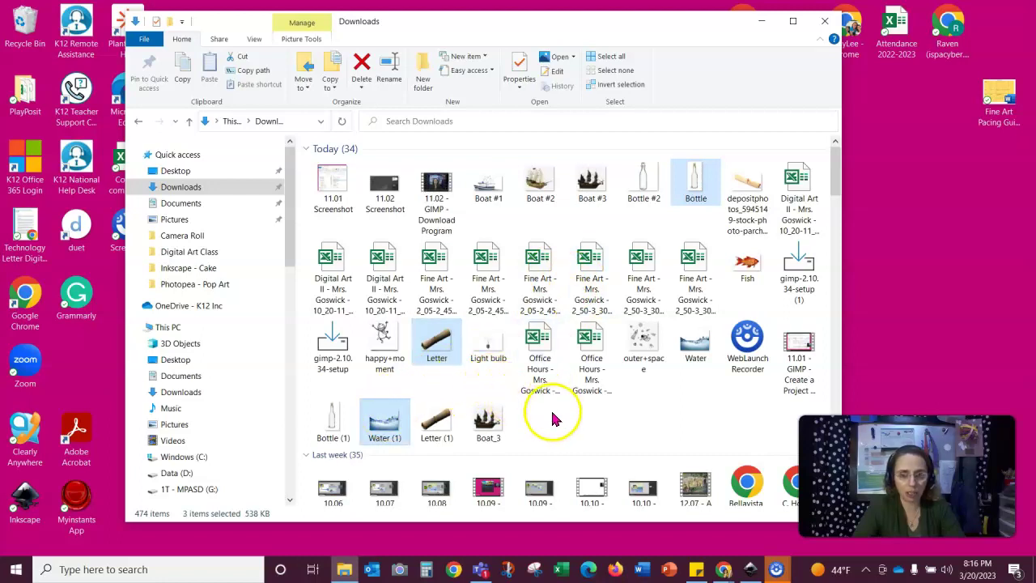
ctrl+click(595, 187)
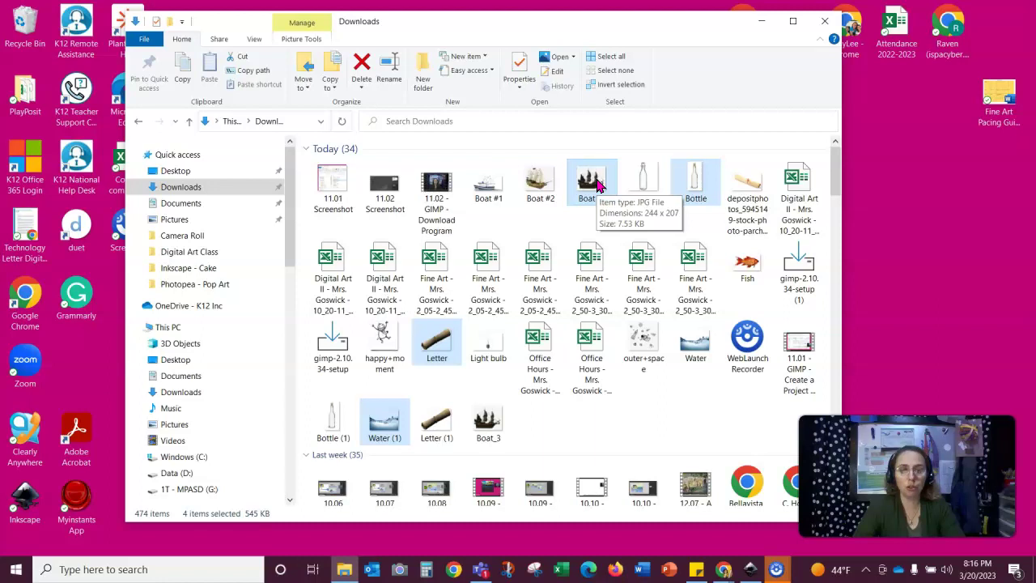
right_click(598, 186)
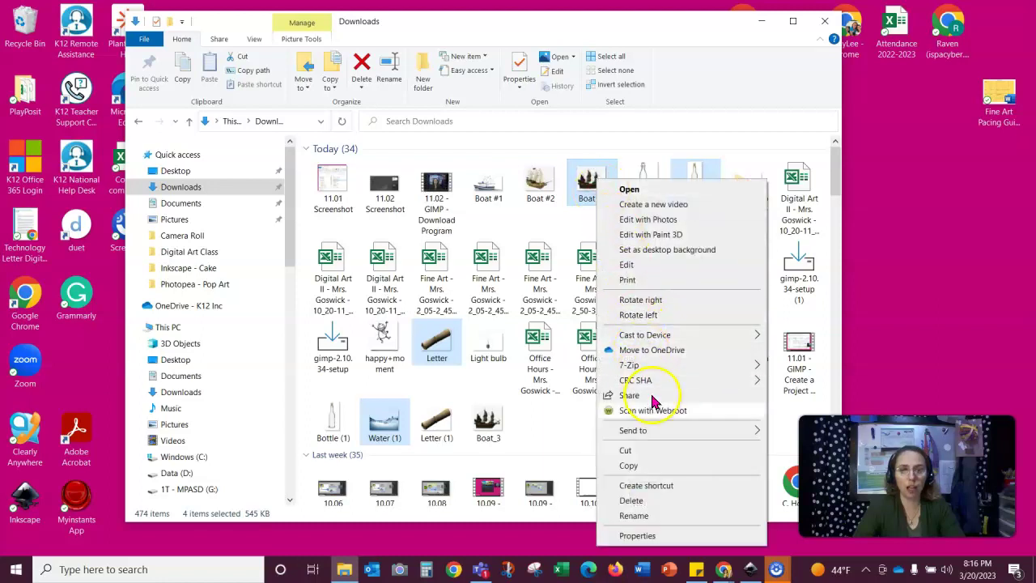
click(639, 467)
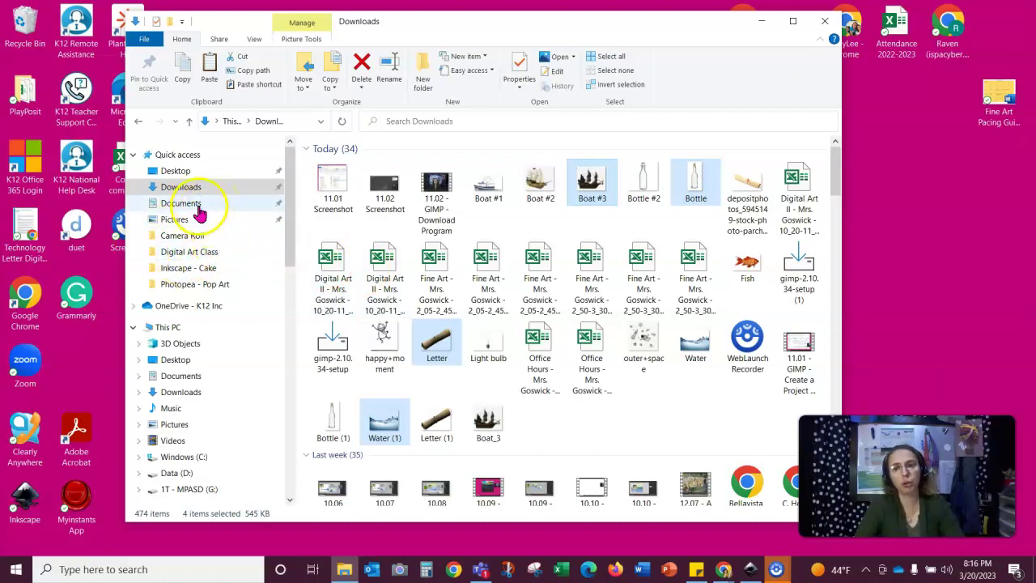
Step: Paste the four images into Documents > Digital Art Class > Gimp - Item in a Bottle, then minimize Explorer
click(194, 205)
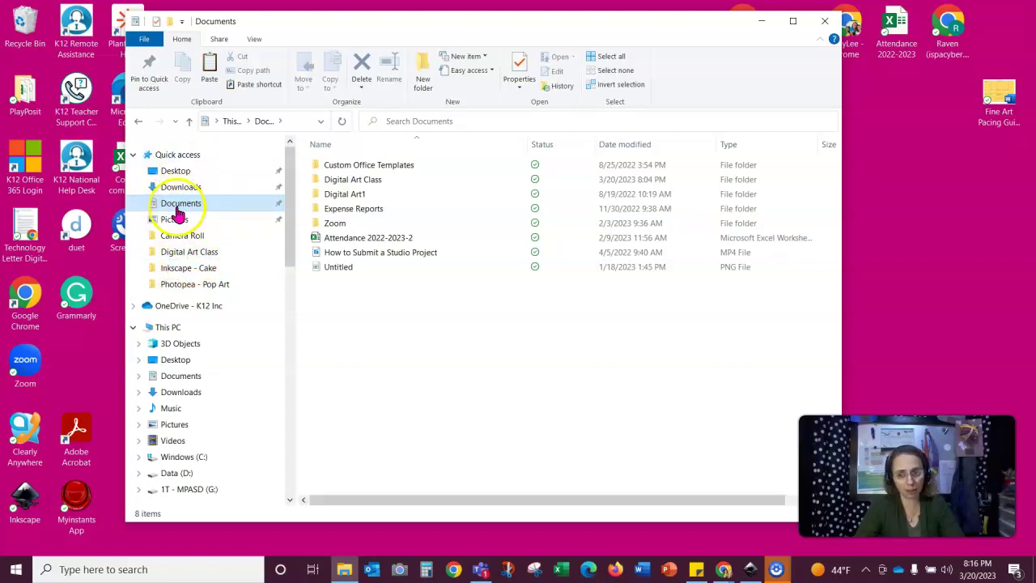
double_click(352, 180)
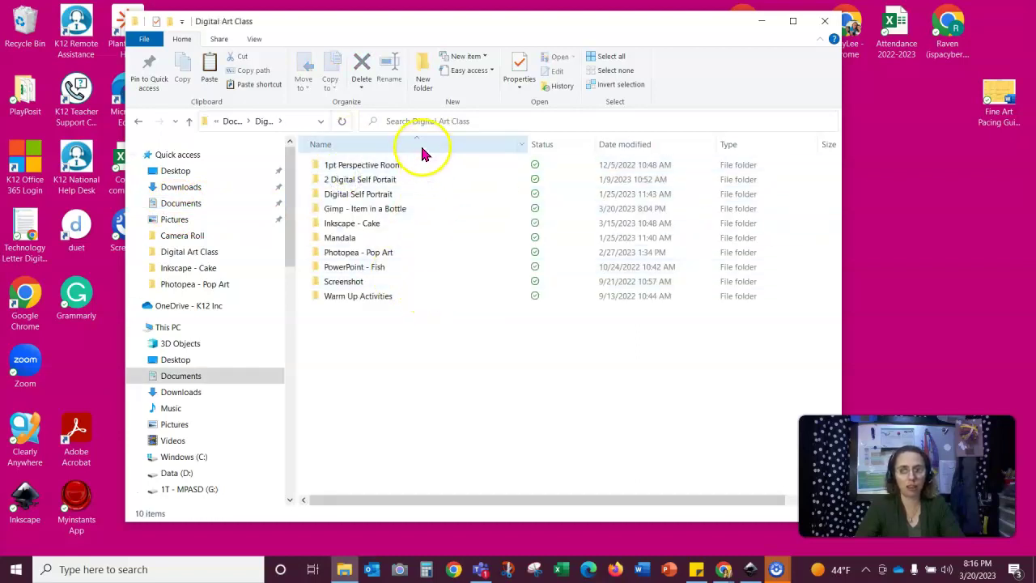
double_click(377, 212)
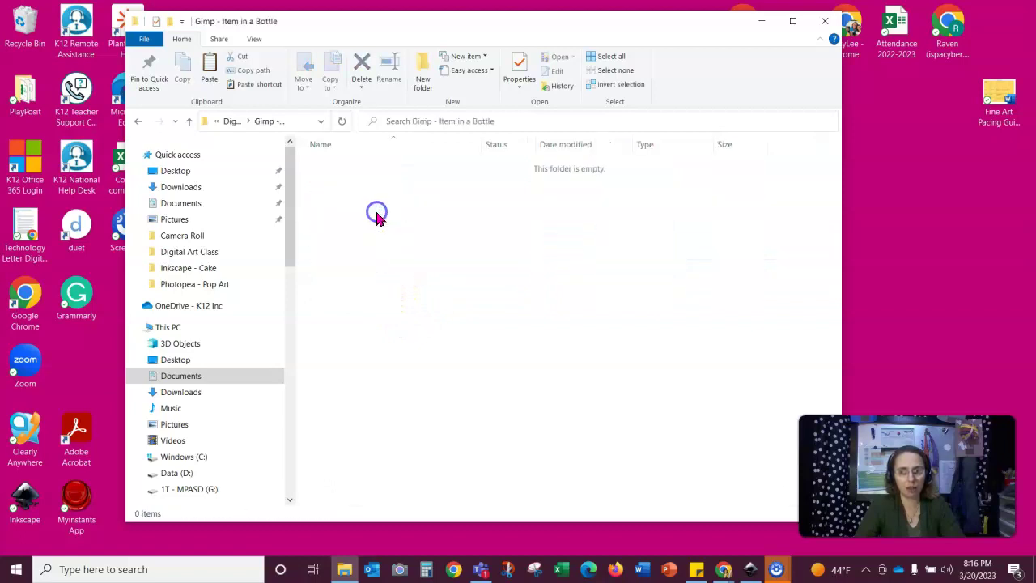
right_click(395, 209)
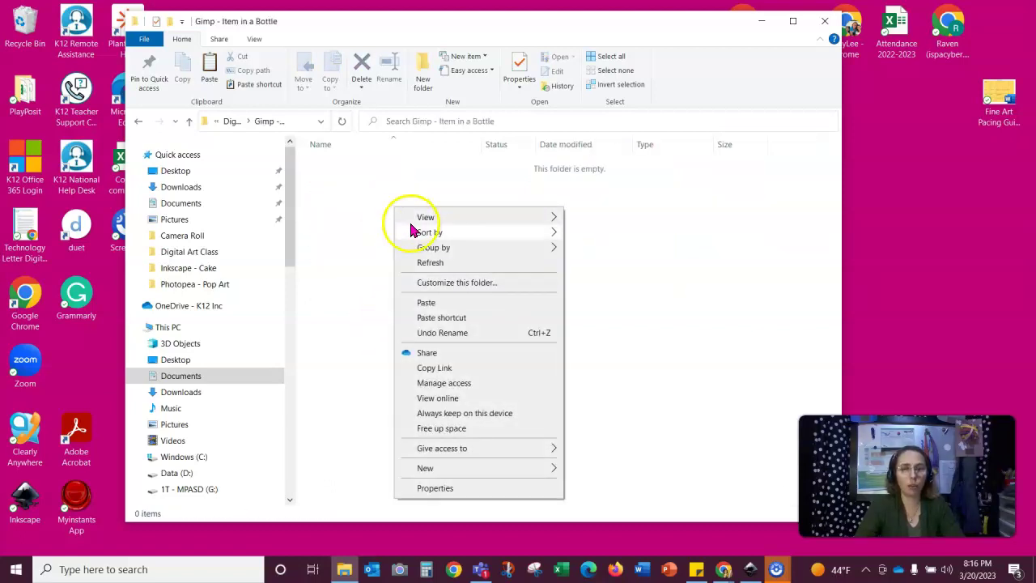
click(426, 303)
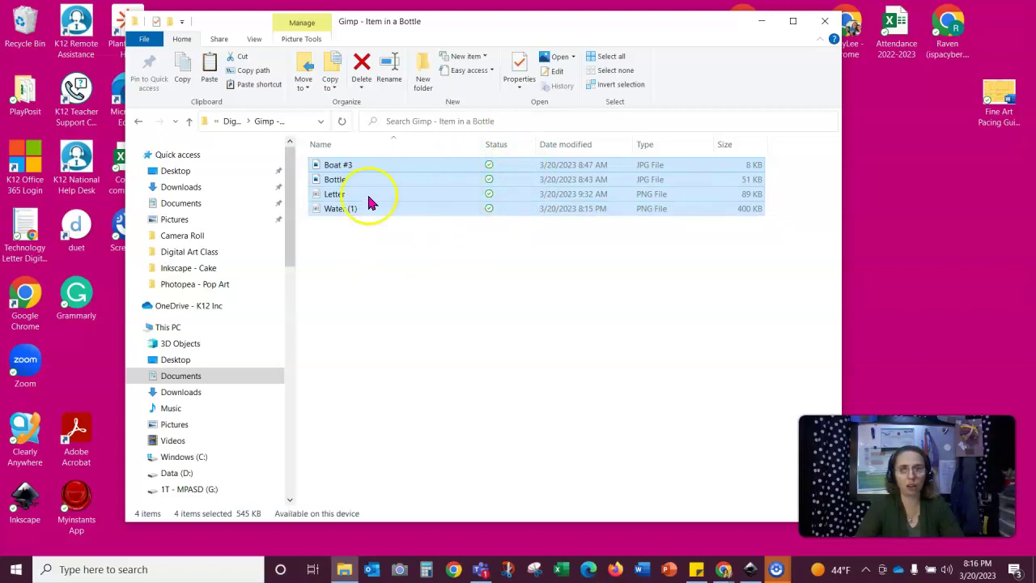
click(384, 257)
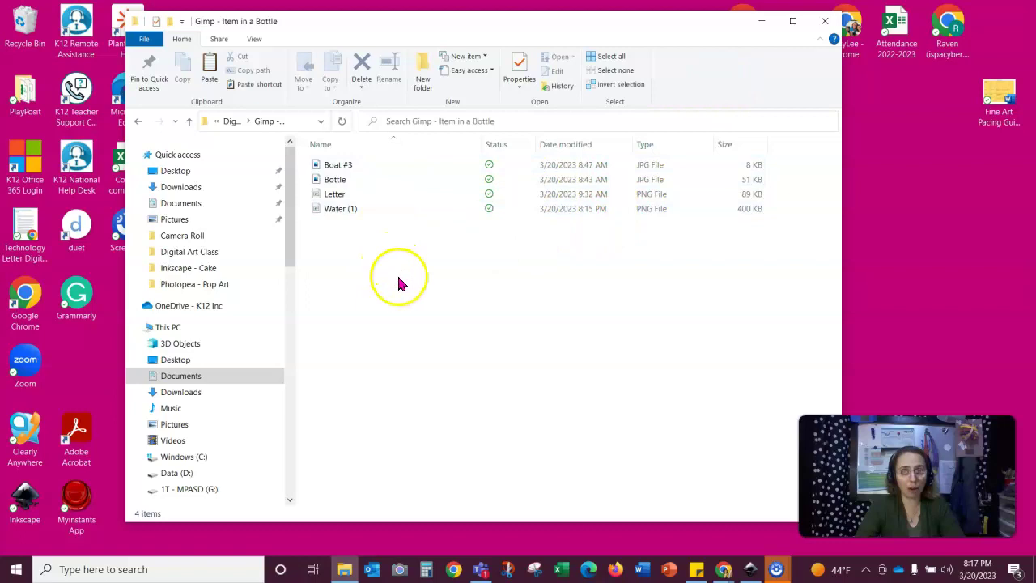
click(762, 25)
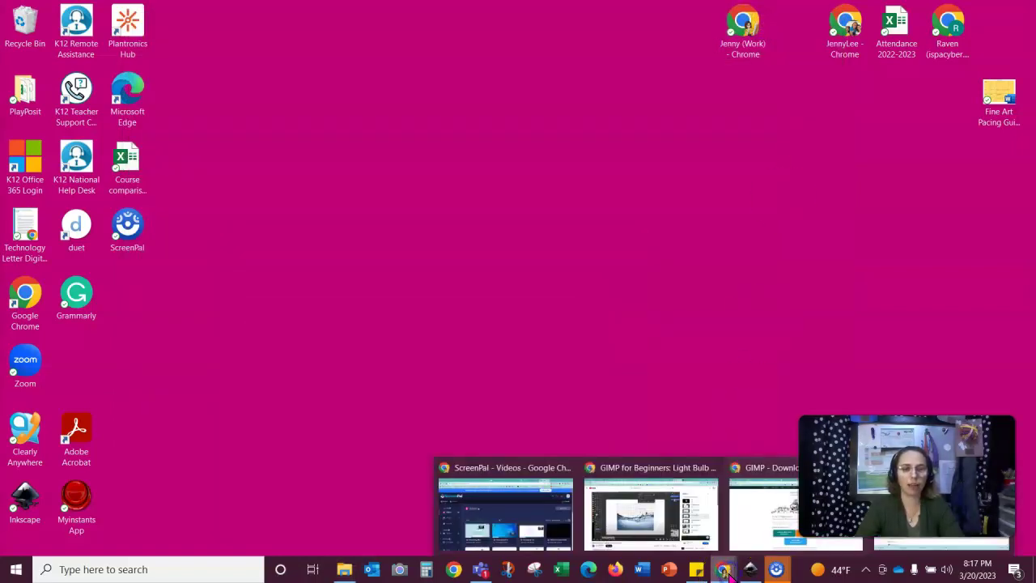
Step: Restore Chrome and go to Google.com in a new tab
click(842, 542)
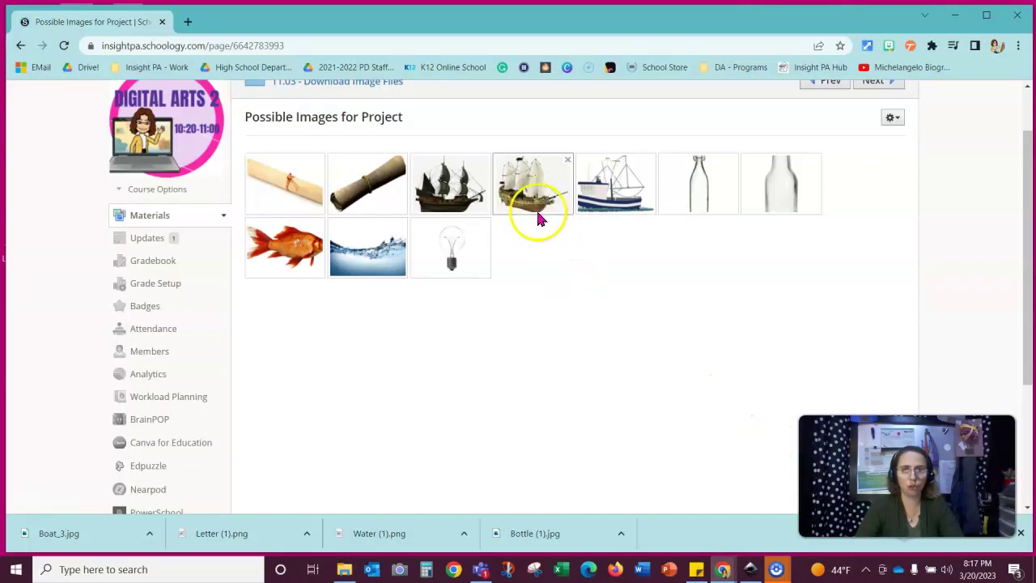
click(187, 21)
click(352, 46)
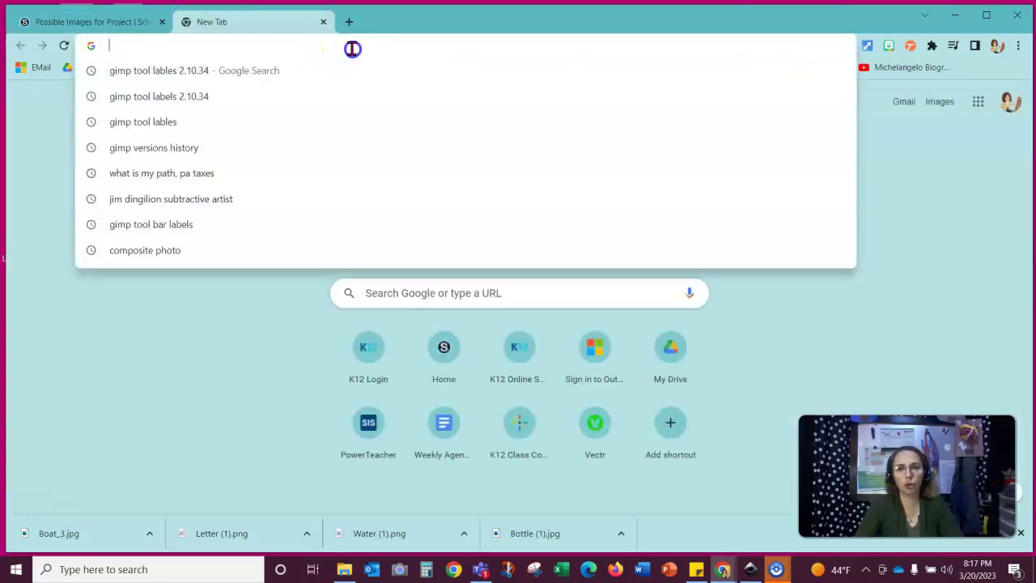
text(Goo)
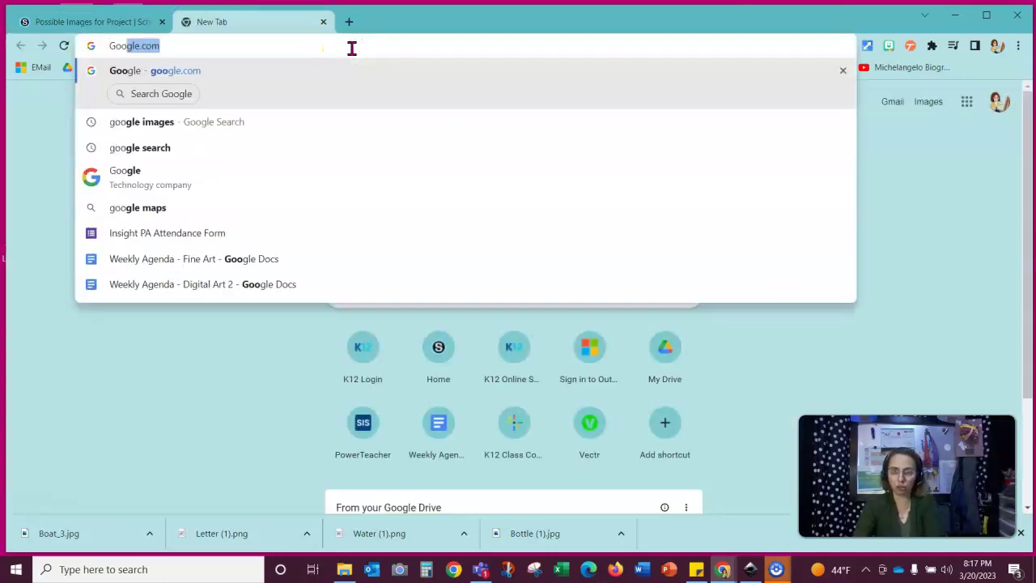
key(Return)
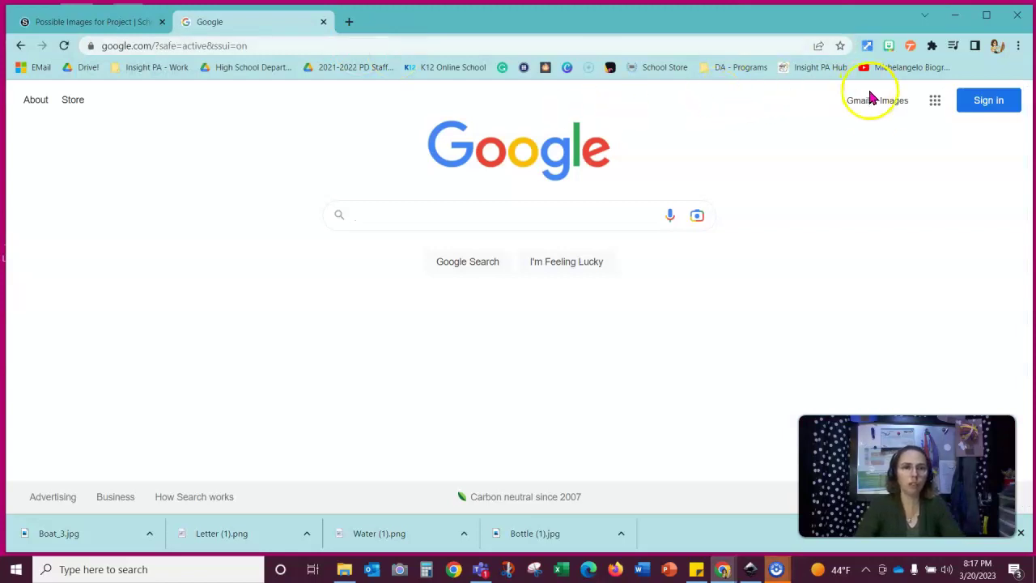
Step: Search Google Images for 'Empty Glass Bottle'
click(895, 101)
click(509, 219)
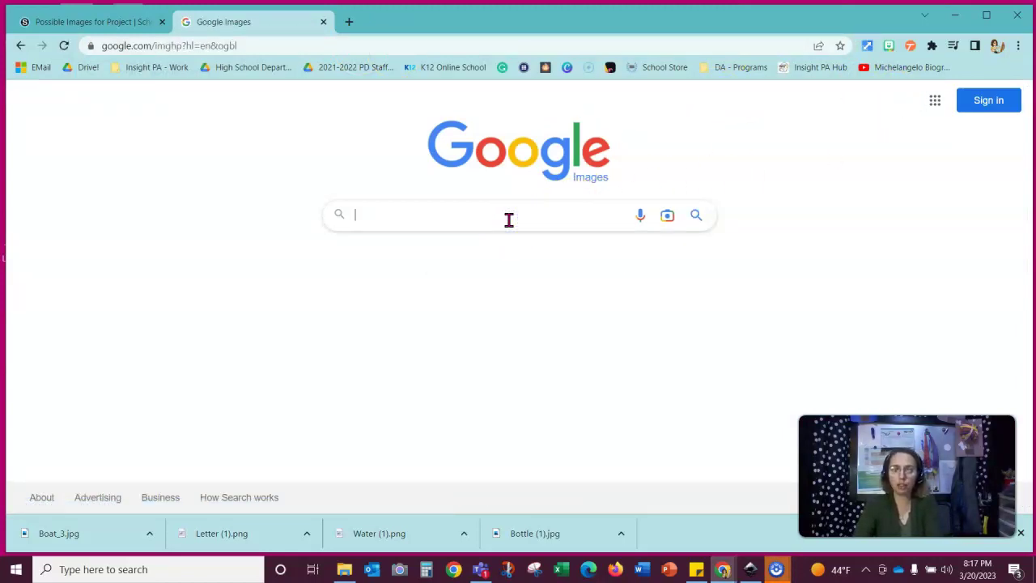
text(Bo)
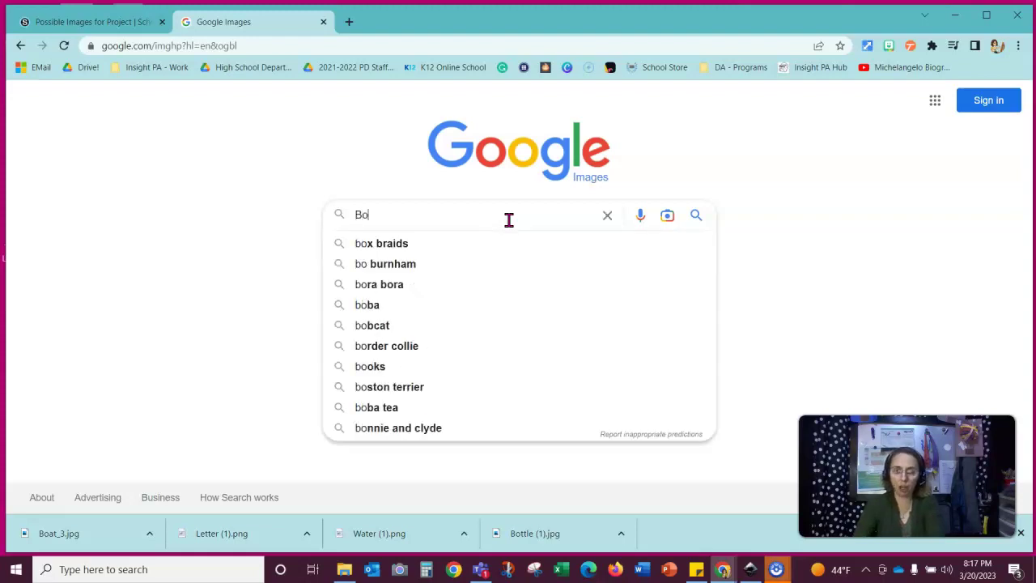
key(BackSpace)
key(BackSpace)
text(Glas)
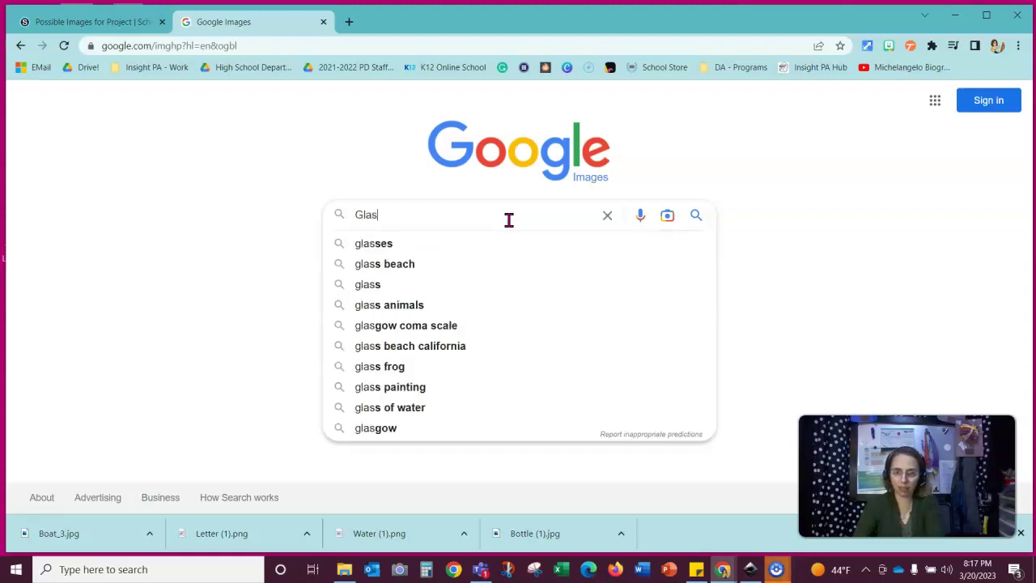
key(BackSpace)
key(BackSpace)
key(BackSpace)
key(BackSpace)
text(Emp)
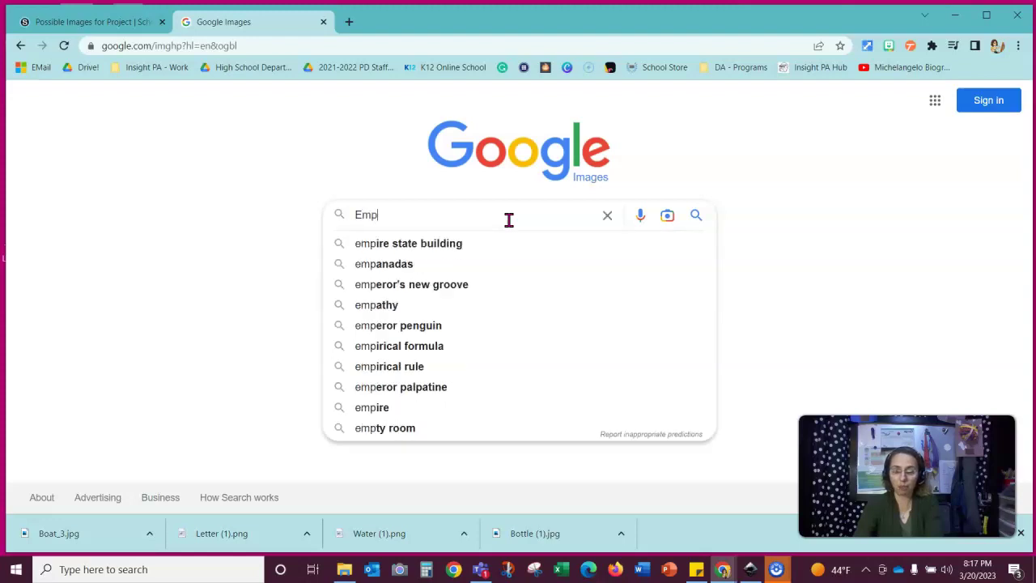
text(ty )
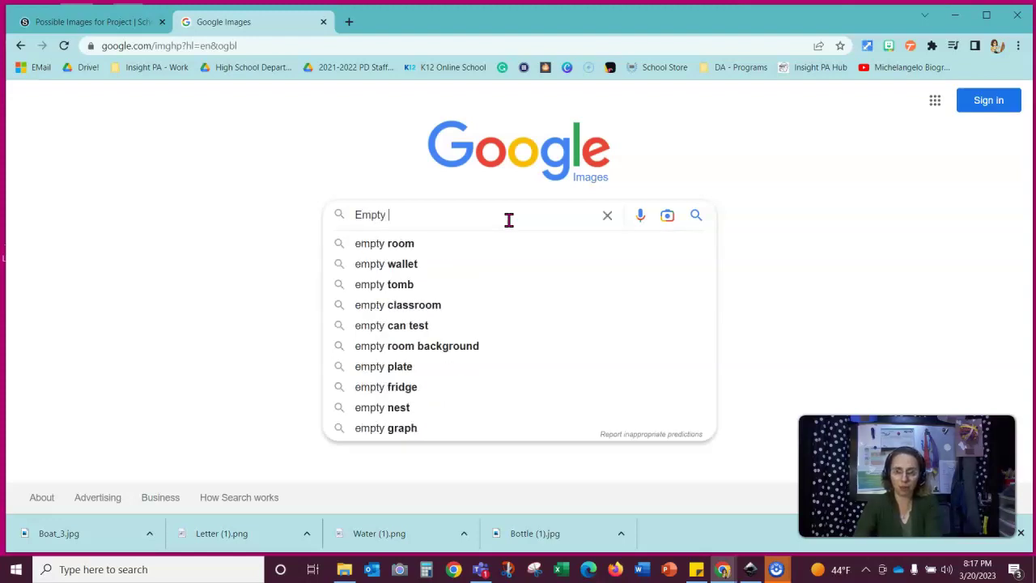
text(Glass Bottle)
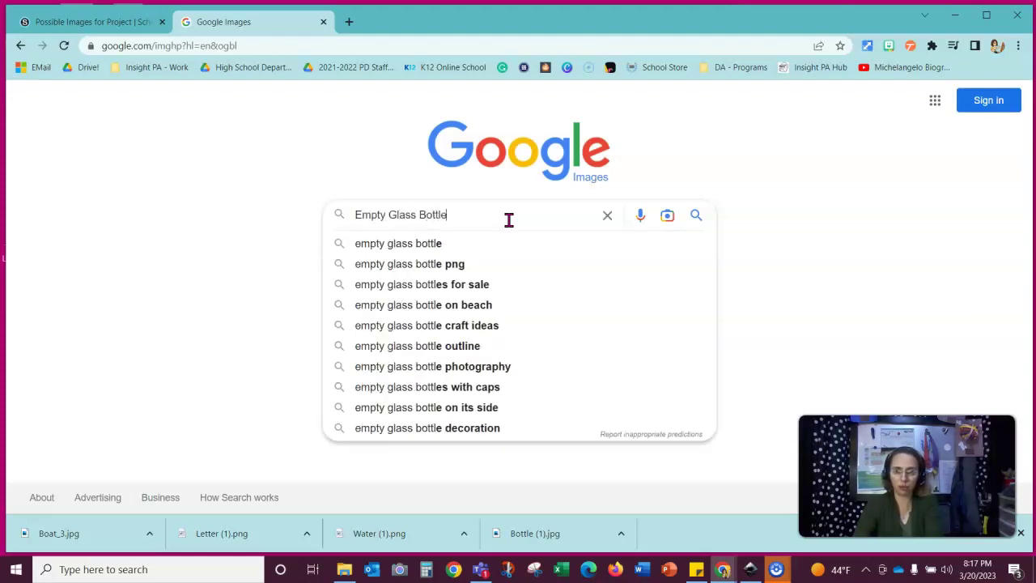
key(Return)
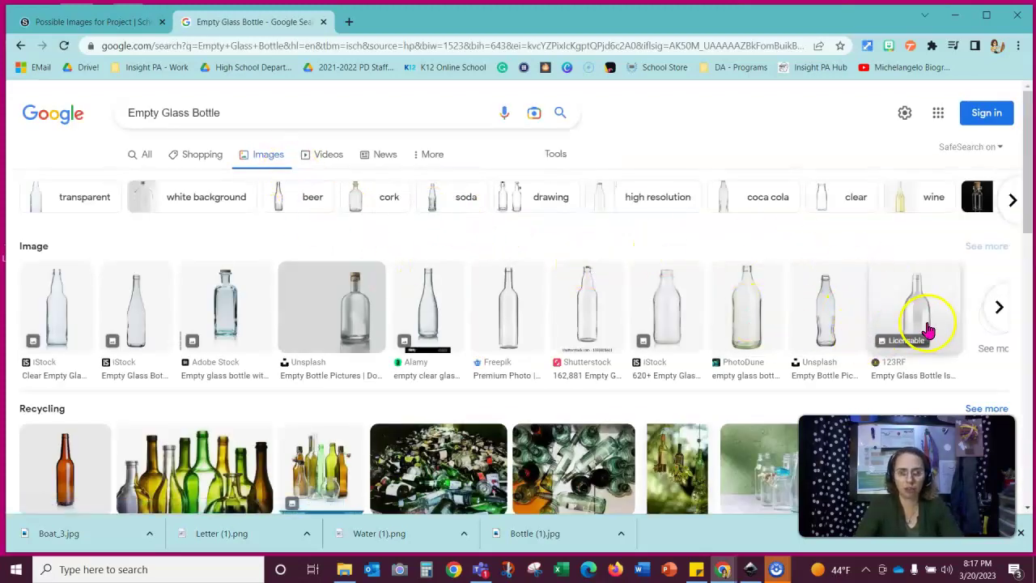
Step: Open the preview of the Etsy empty glass spherical bottle with T-bar stopper
scroll(599, 340, down, 1)
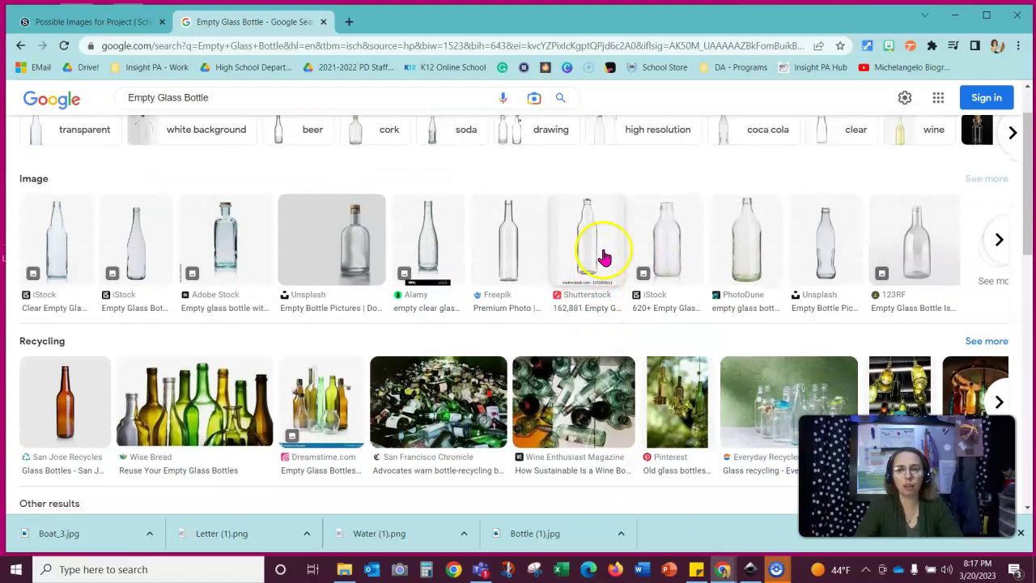
scroll(600, 254, down, 3)
scroll(603, 258, down, 4)
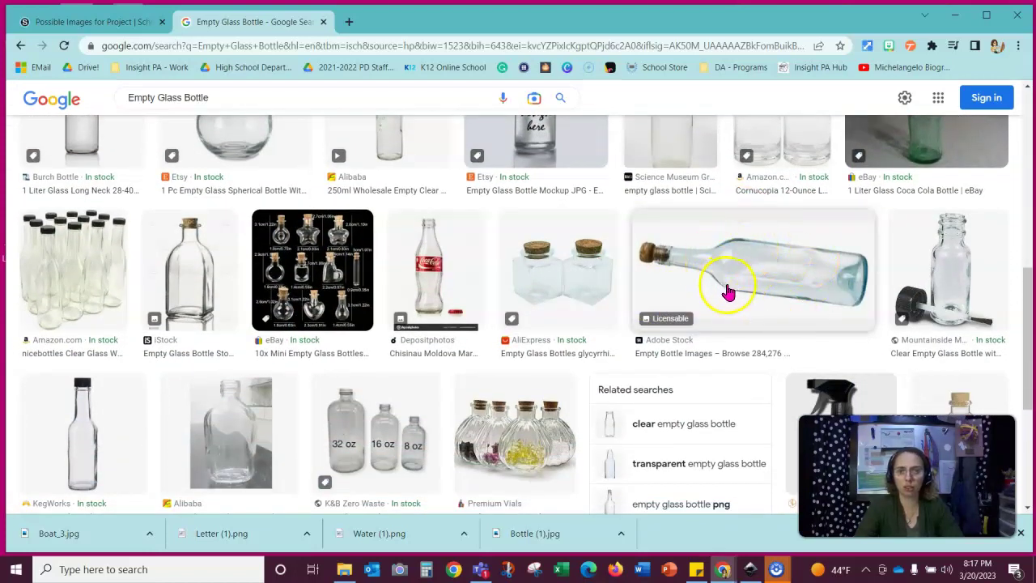
scroll(729, 284, down, 4)
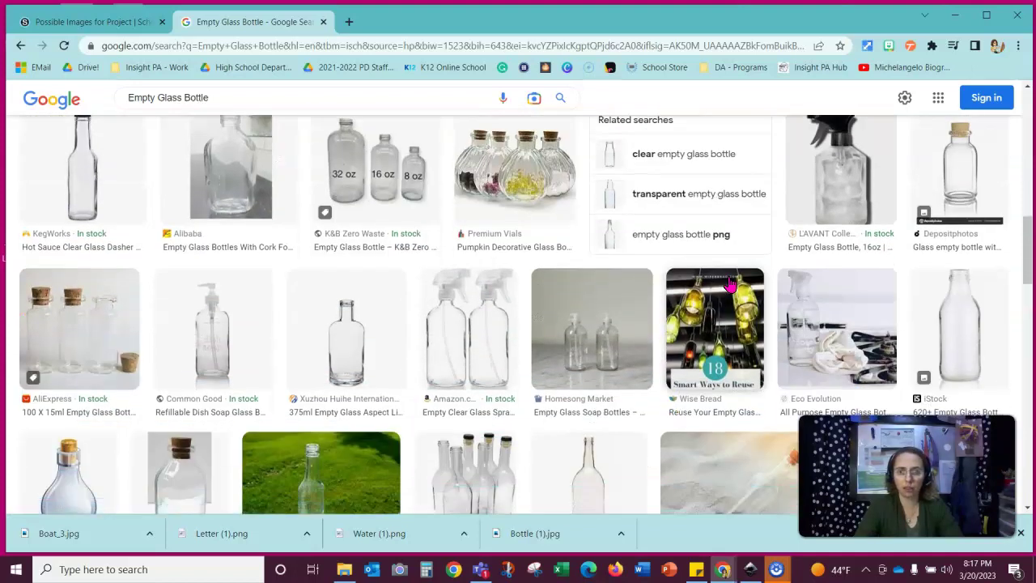
scroll(730, 283, down, 1)
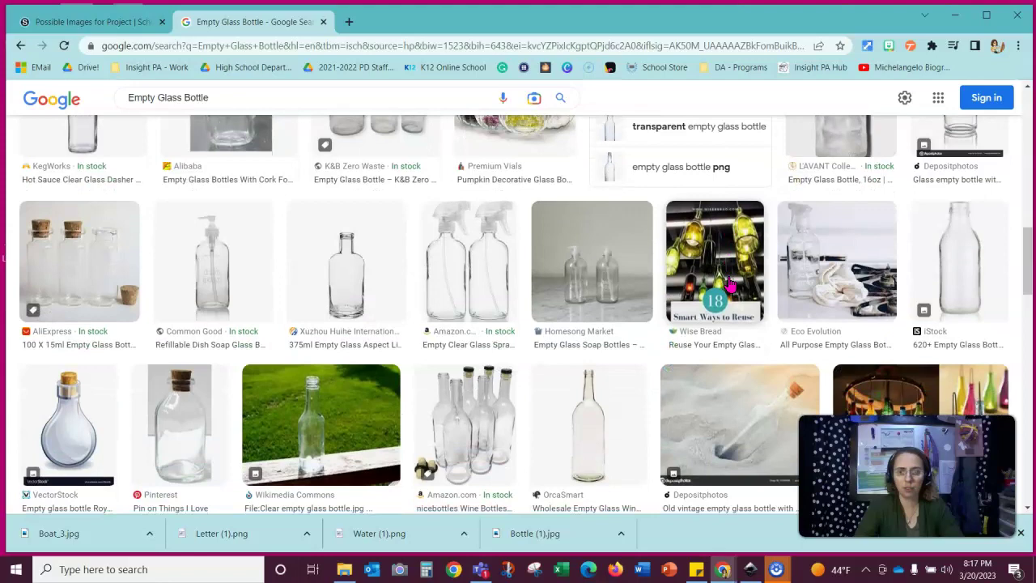
scroll(730, 284, down, 2)
click(755, 282)
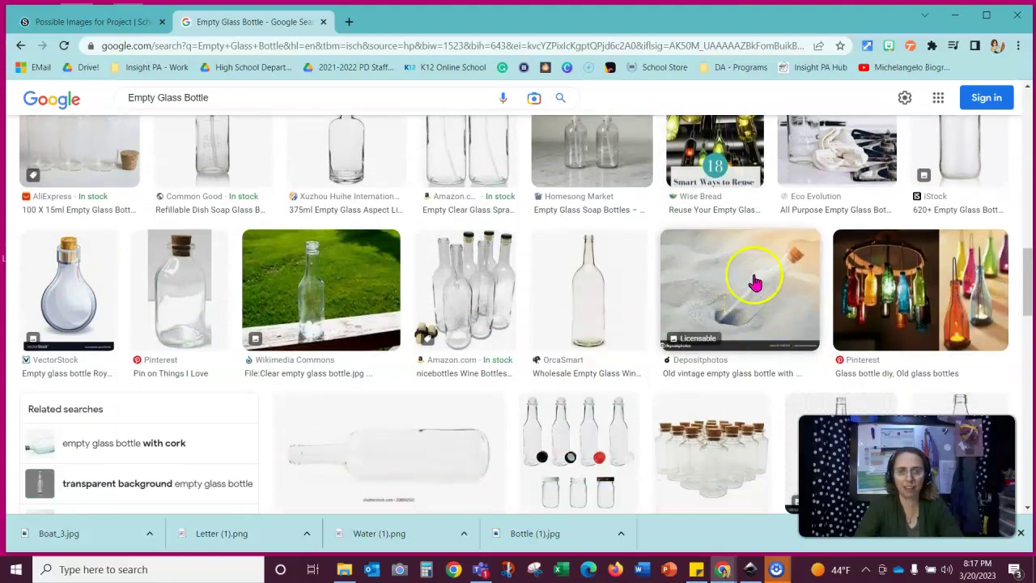
scroll(609, 299, up, 4)
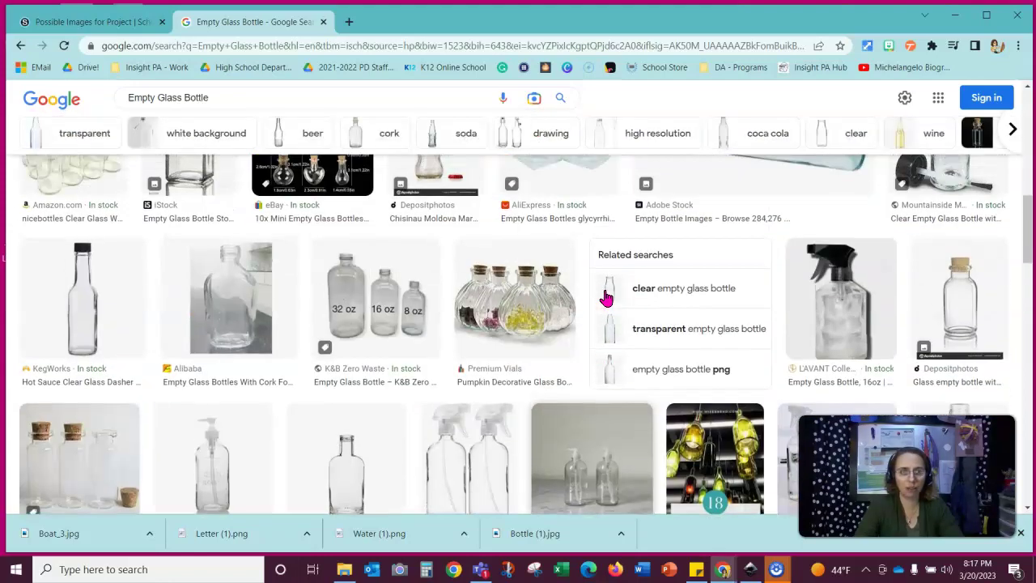
scroll(607, 299, up, 6)
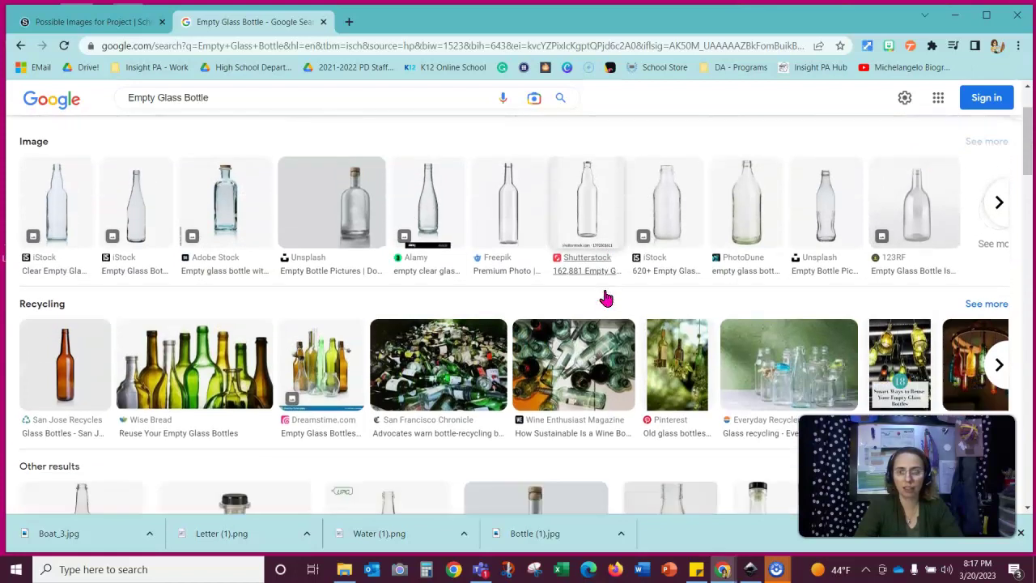
scroll(606, 298, down, 3)
click(232, 319)
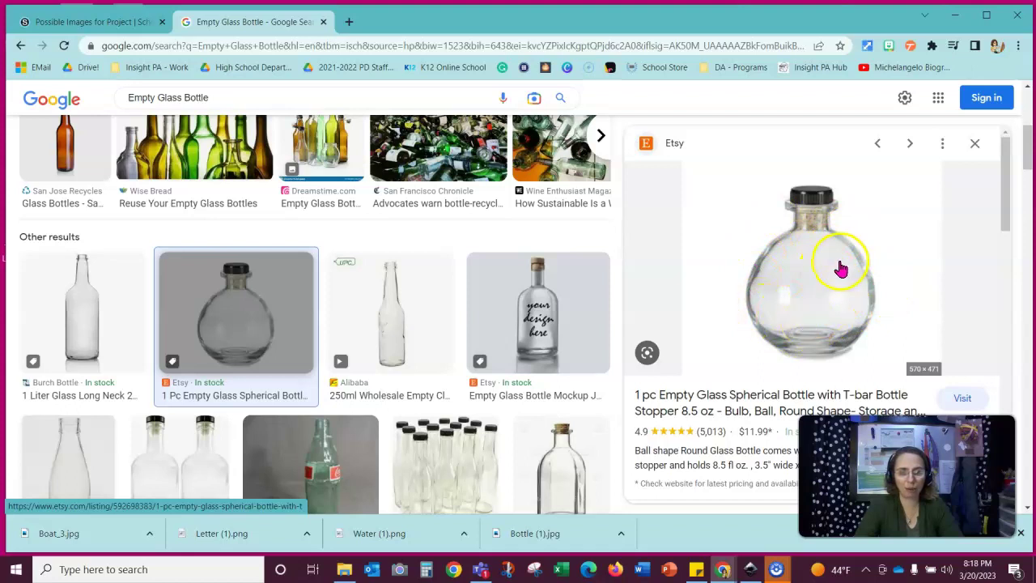
Step: Open the full-size spherical bottle image in a new tab and bring up Save As
right_click(808, 263)
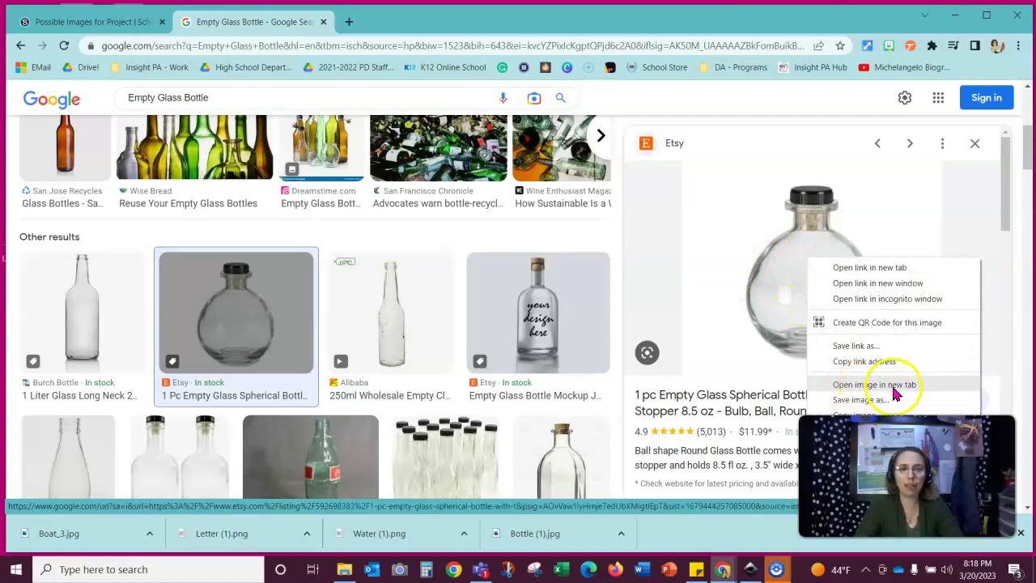
click(874, 385)
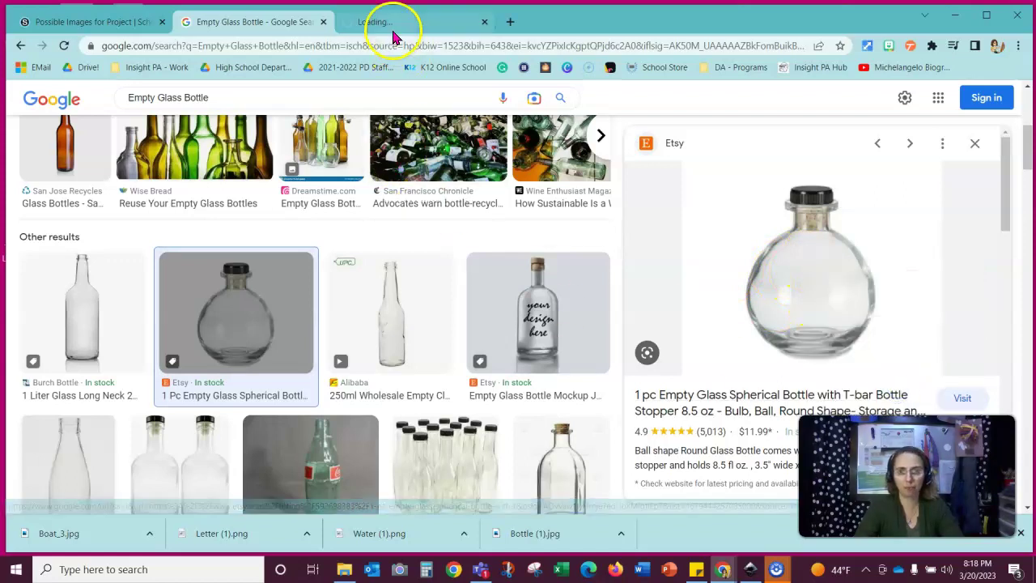
click(394, 29)
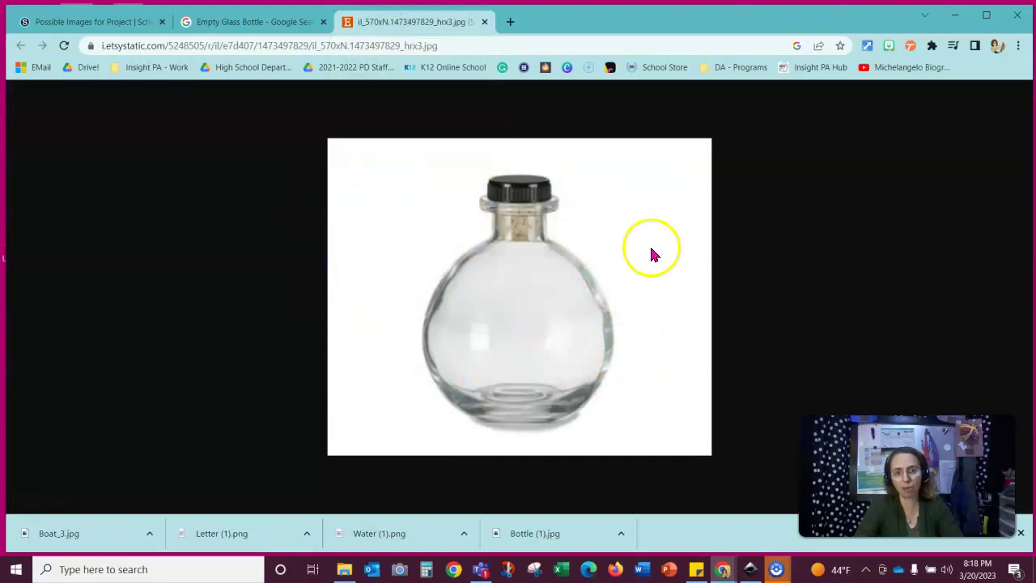
right_click(569, 188)
click(614, 212)
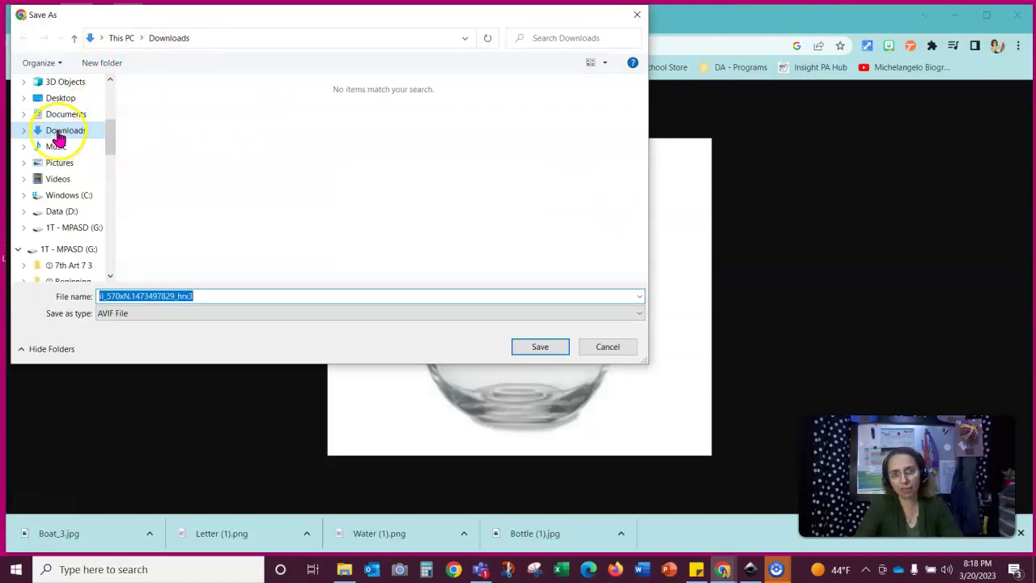
Step: Save the bottle image as 'Bottle #3' in Documents > Digital Art Class > Gimp - Item in a Bottle
click(64, 118)
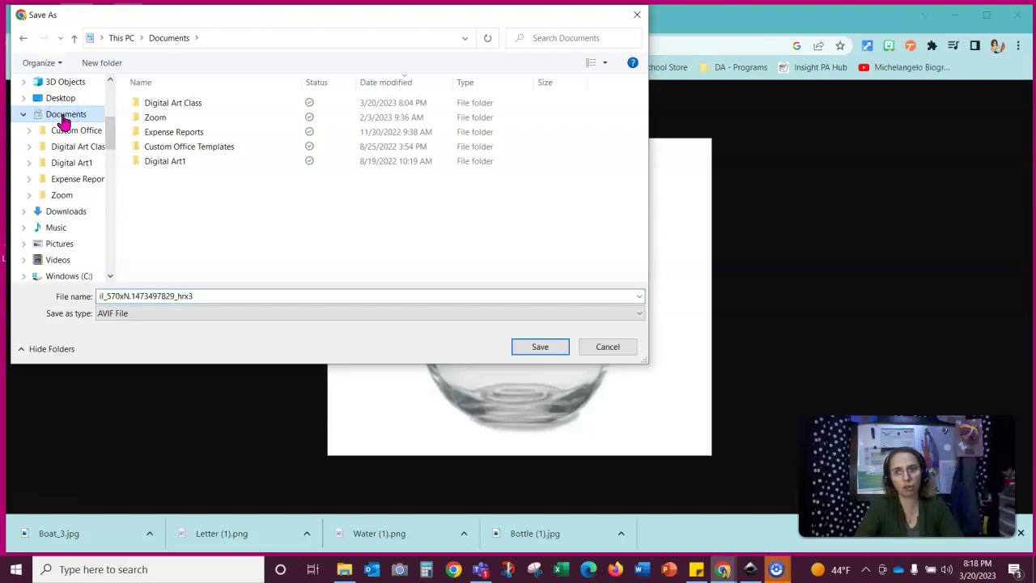
double_click(184, 106)
double_click(186, 148)
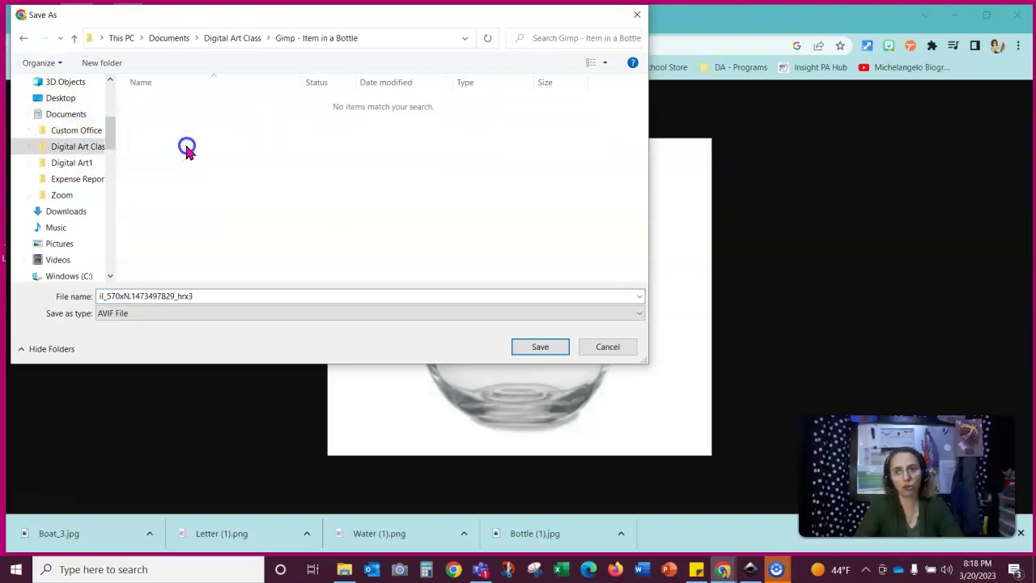
double_click(239, 297)
text(Bott)
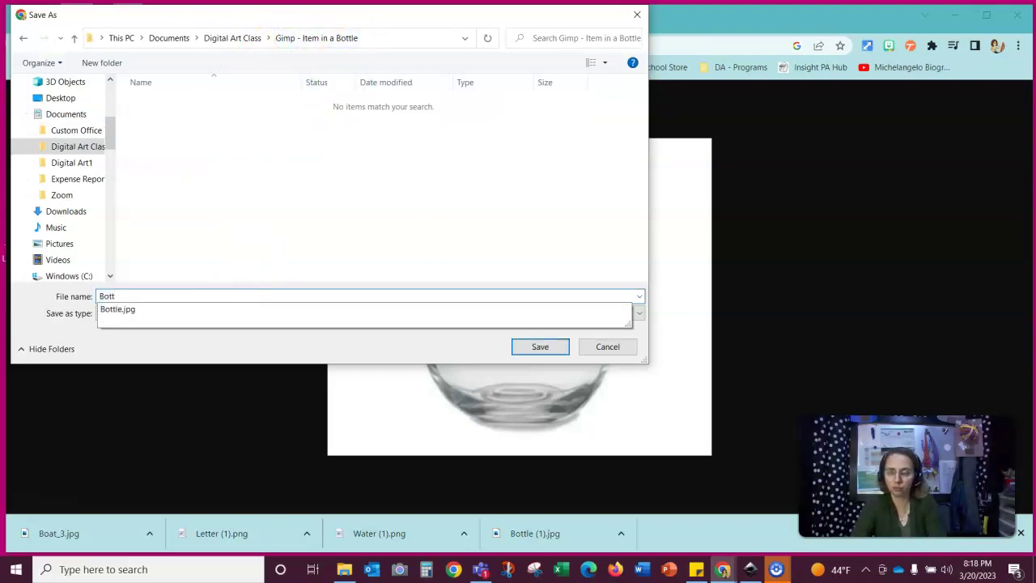
text(le)
click(247, 296)
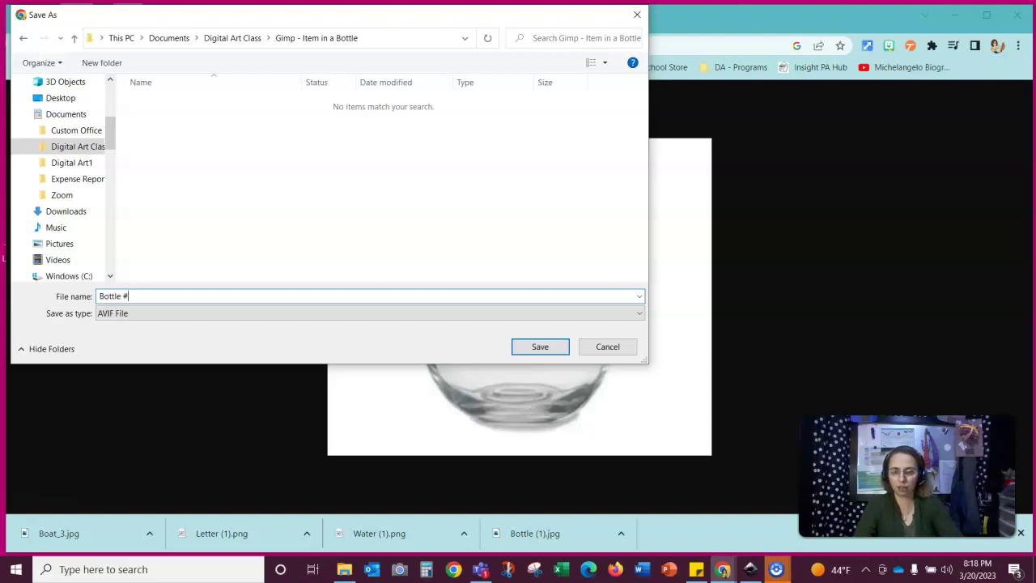
click(543, 347)
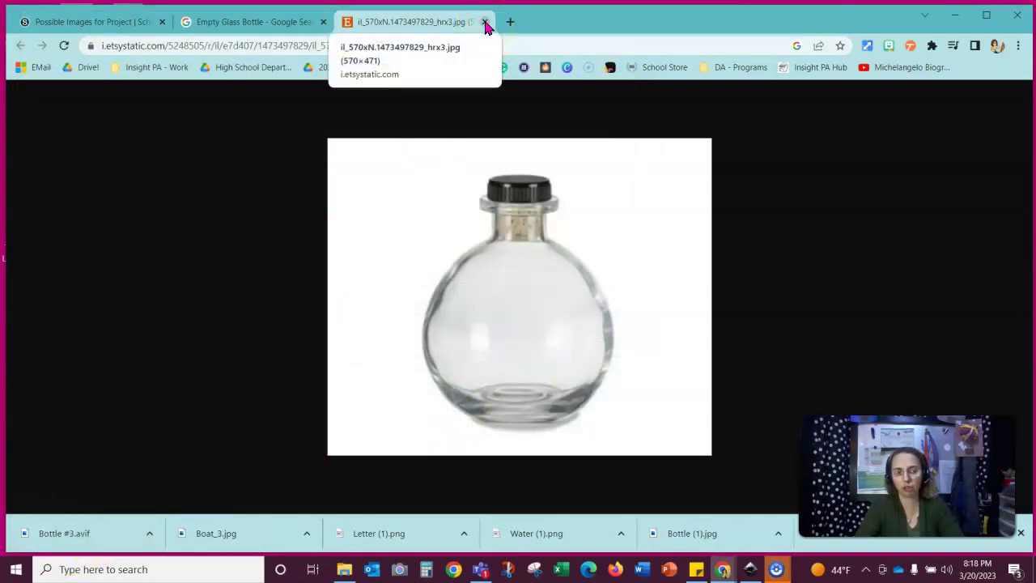
Step: Close the bottle image and Etsy preview, then search Google Images for 'Sandcastle'
click(485, 22)
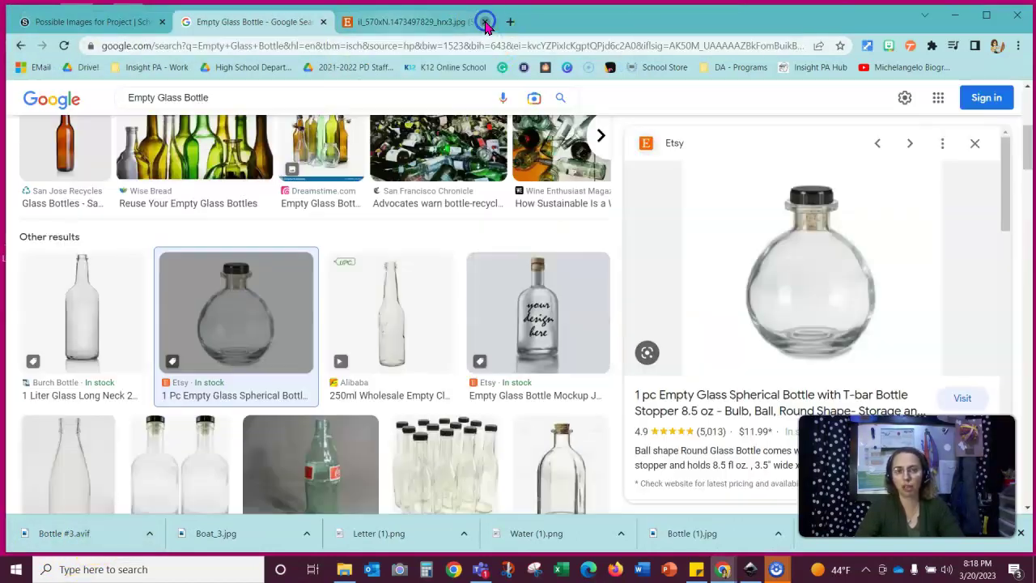
click(978, 143)
click(275, 96)
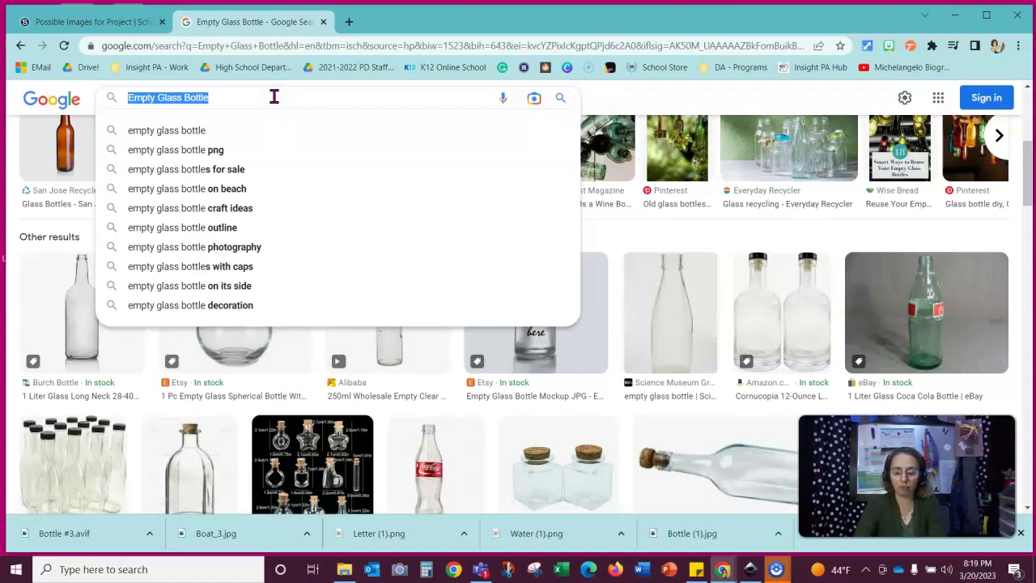
text(san)
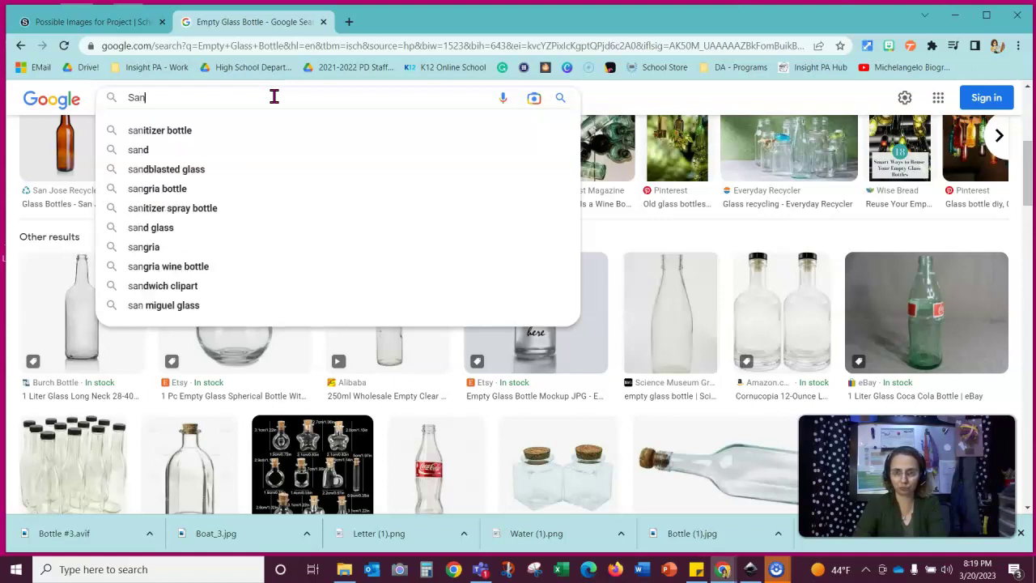
text(dcastel)
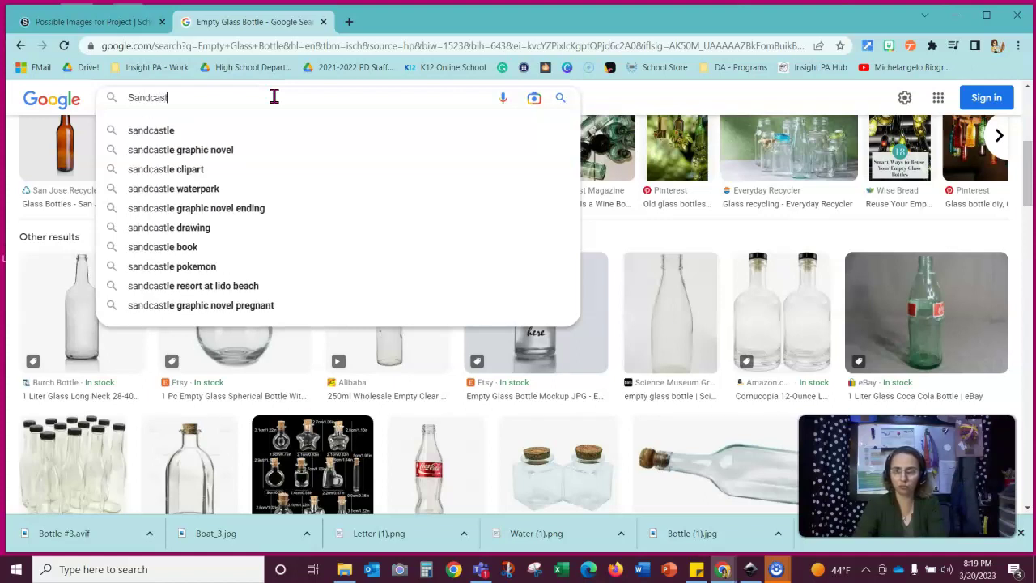
key(BackSpace)
key(BackSpace)
text(le)
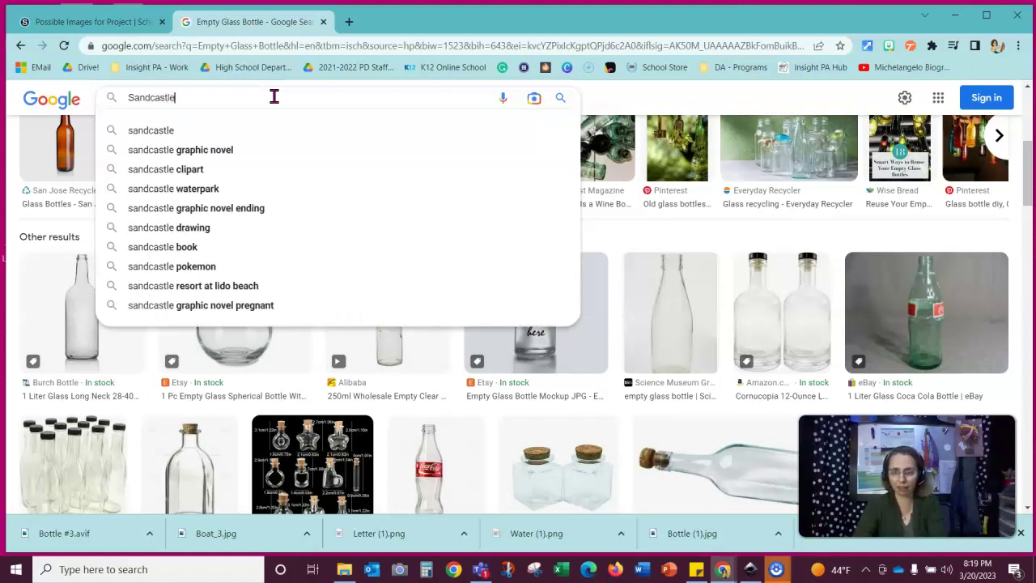
key(Return)
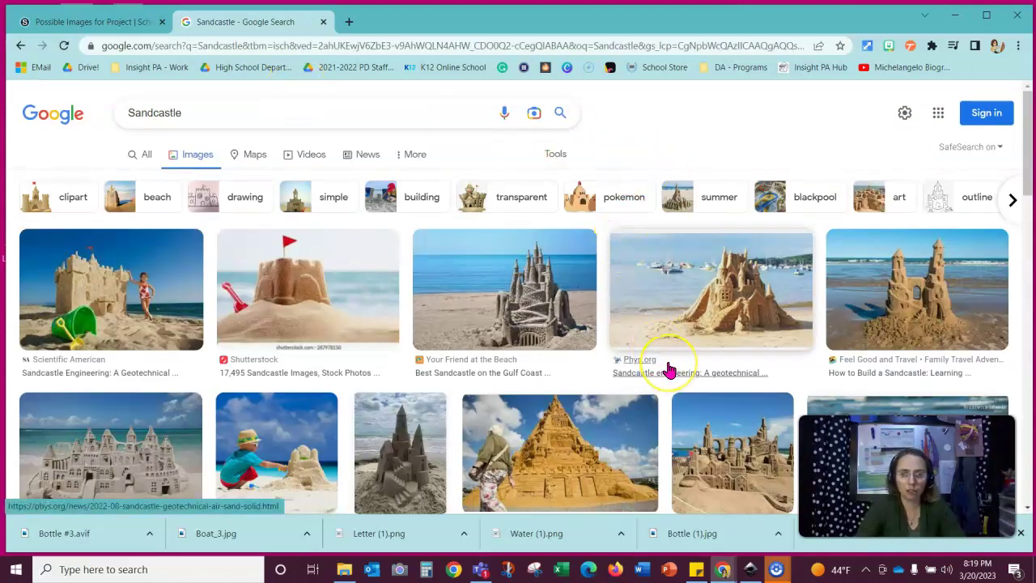
Step: Scroll down through the Sandcastle image results to browse the beach photos
scroll(669, 371, down, 3)
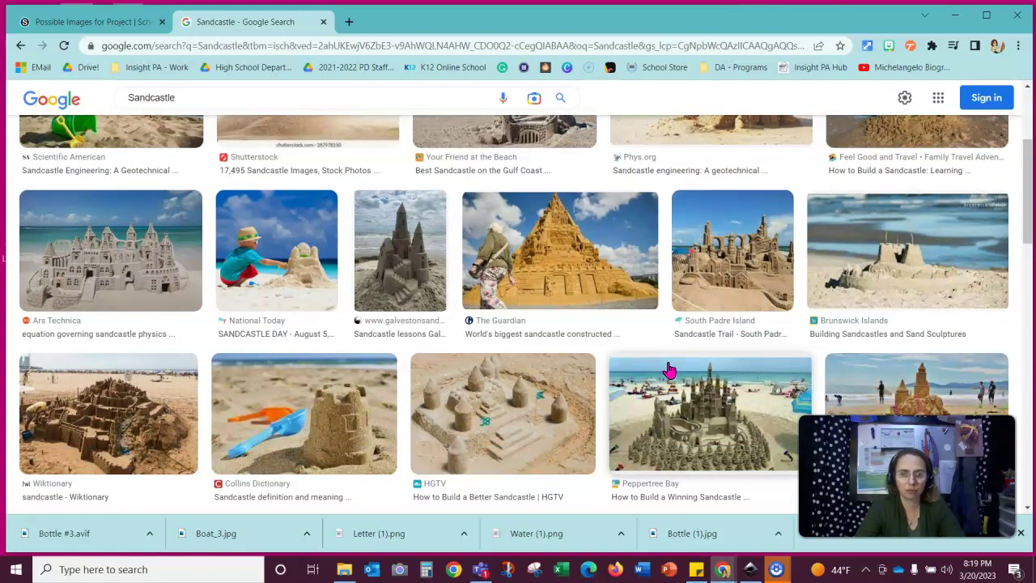
scroll(669, 371, down, 1)
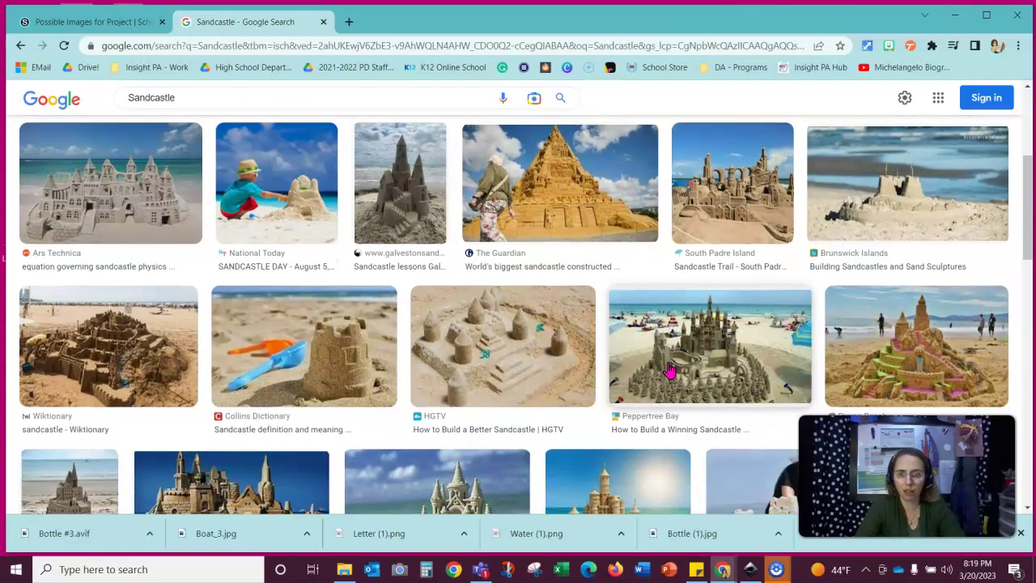
scroll(669, 371, down, 1)
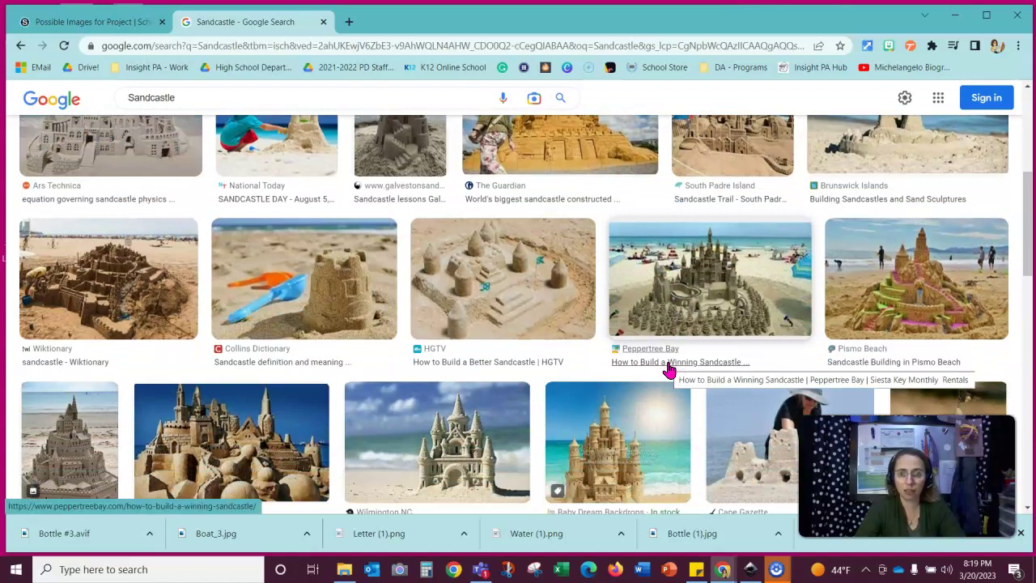
scroll(669, 371, down, 2)
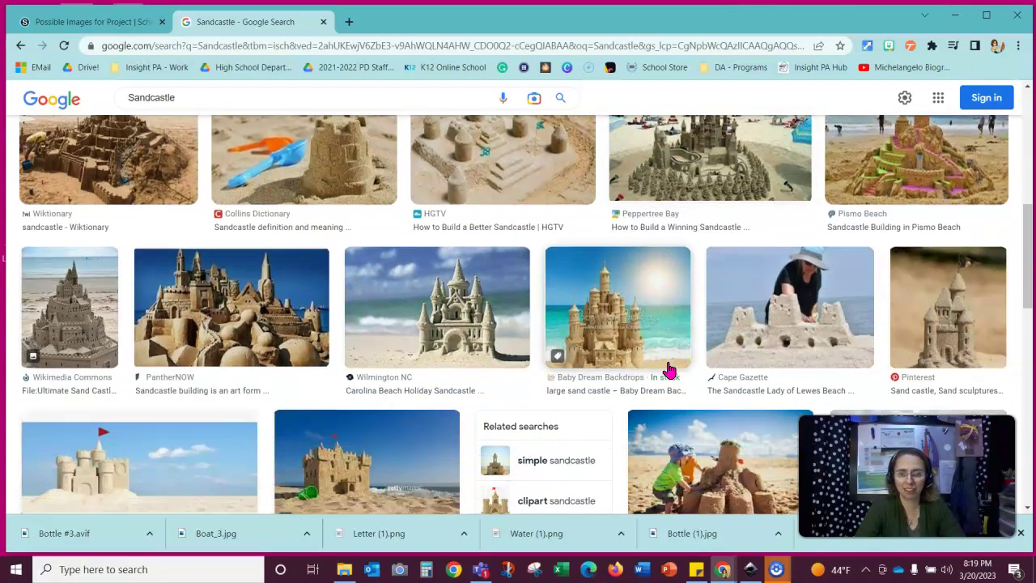
scroll(669, 371, down, 1)
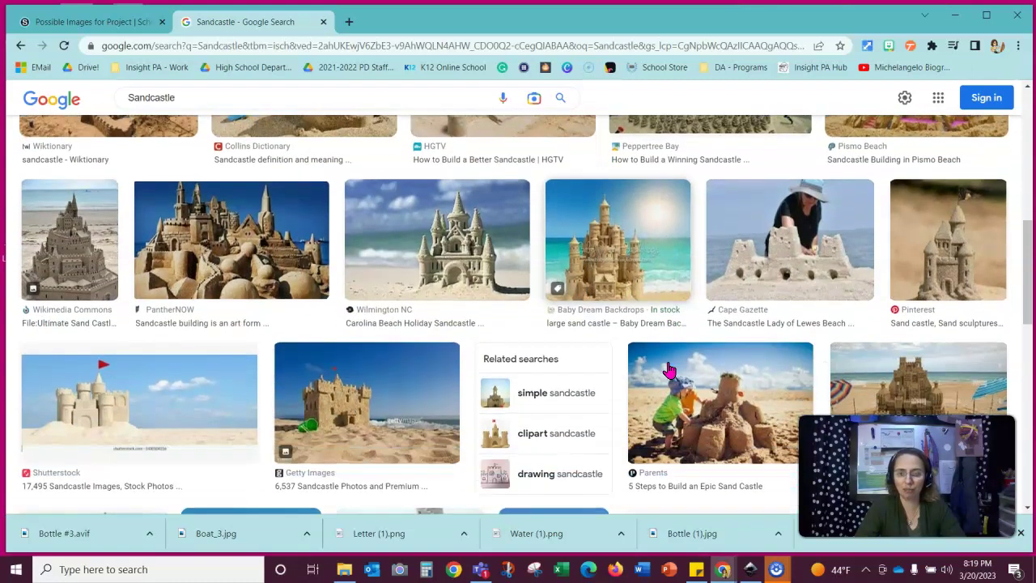
Step: Open the Shutterstock sandcastle image with the red flag in its own tab
click(101, 419)
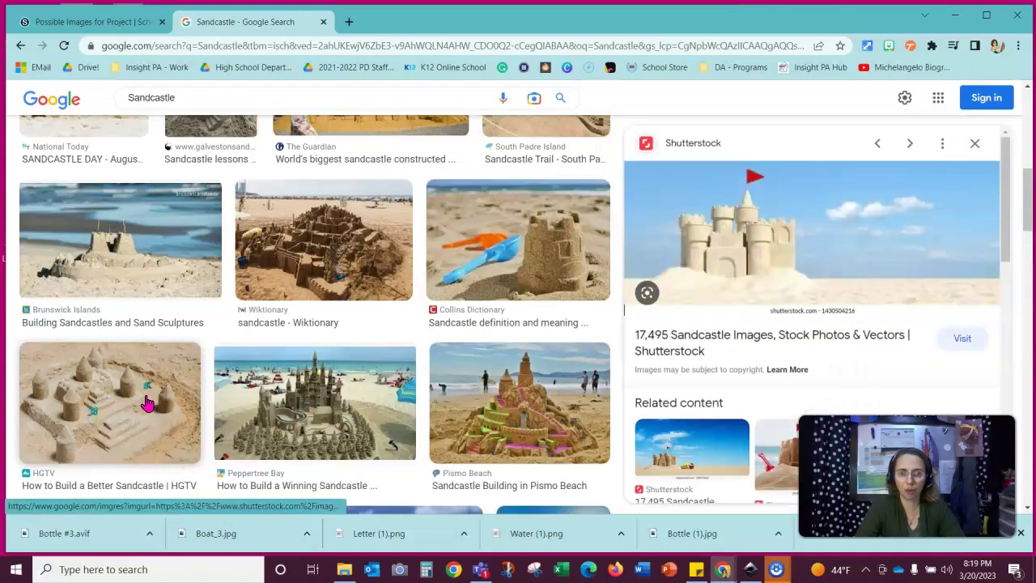
right_click(755, 215)
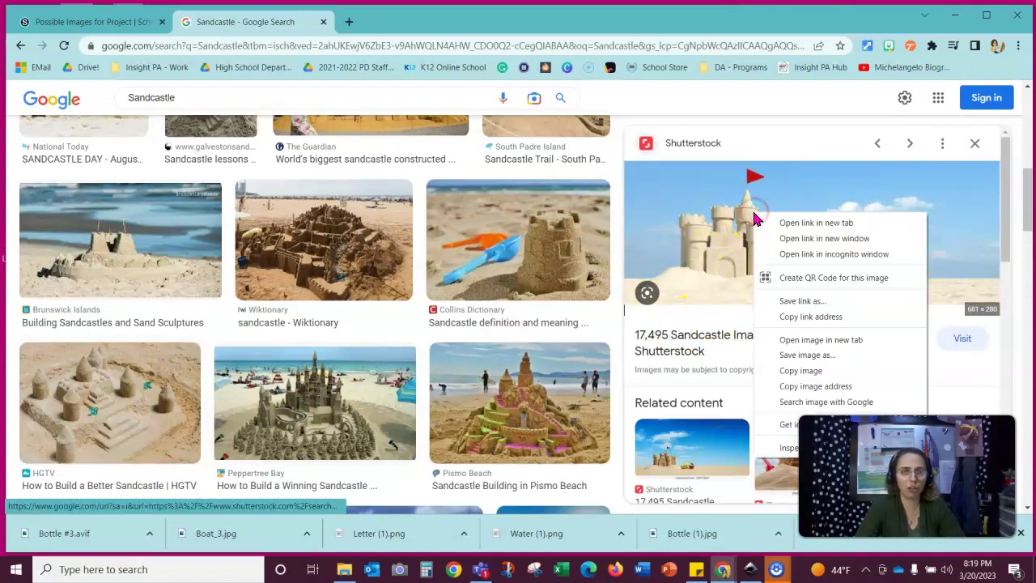
click(814, 340)
click(416, 22)
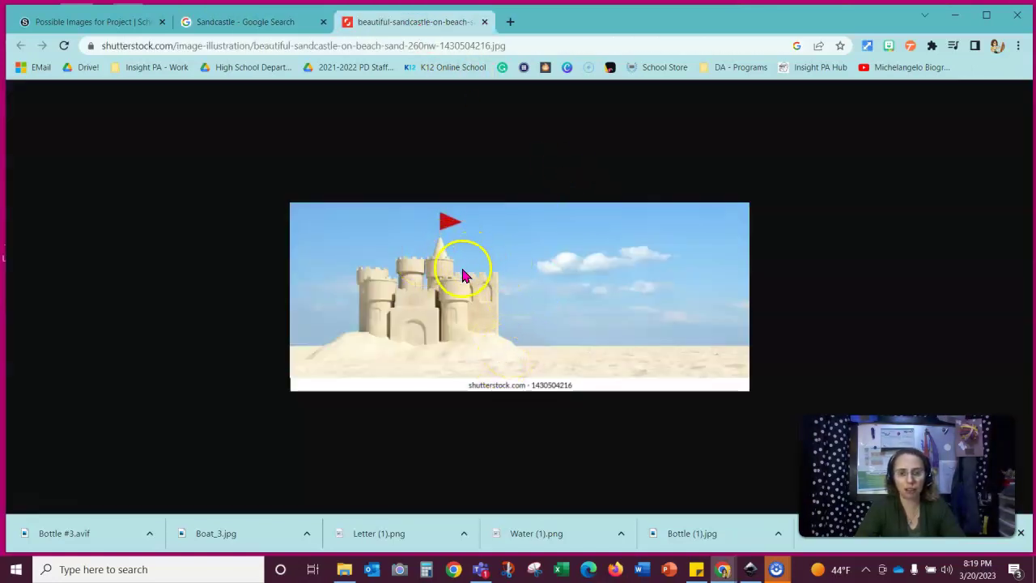
Step: Save the sandcastle image as 'Sandcastle' in the Gimp - Item in a Bottle folder
click(495, 263)
right_click(495, 263)
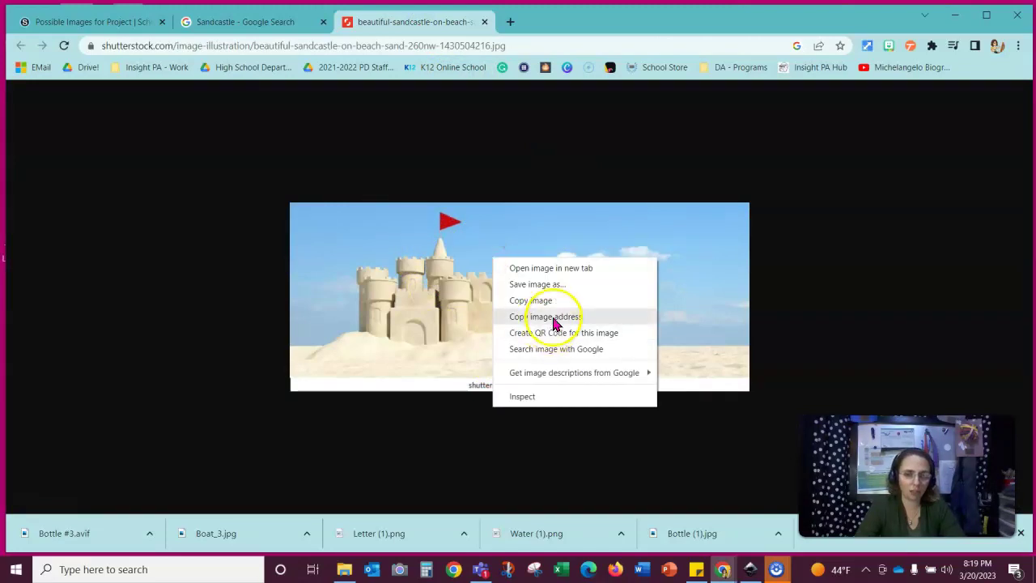
click(554, 287)
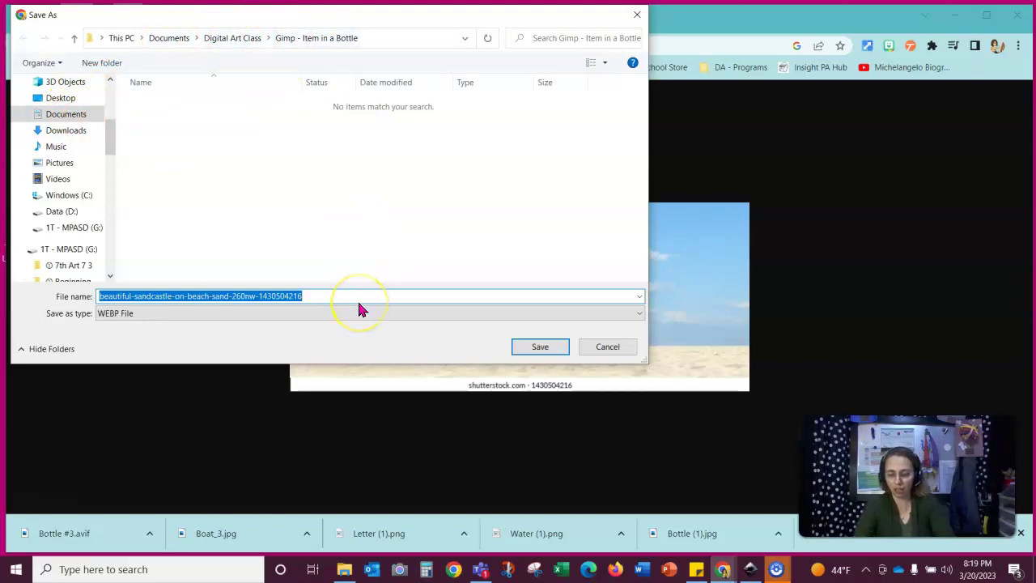
text(Sandcastle)
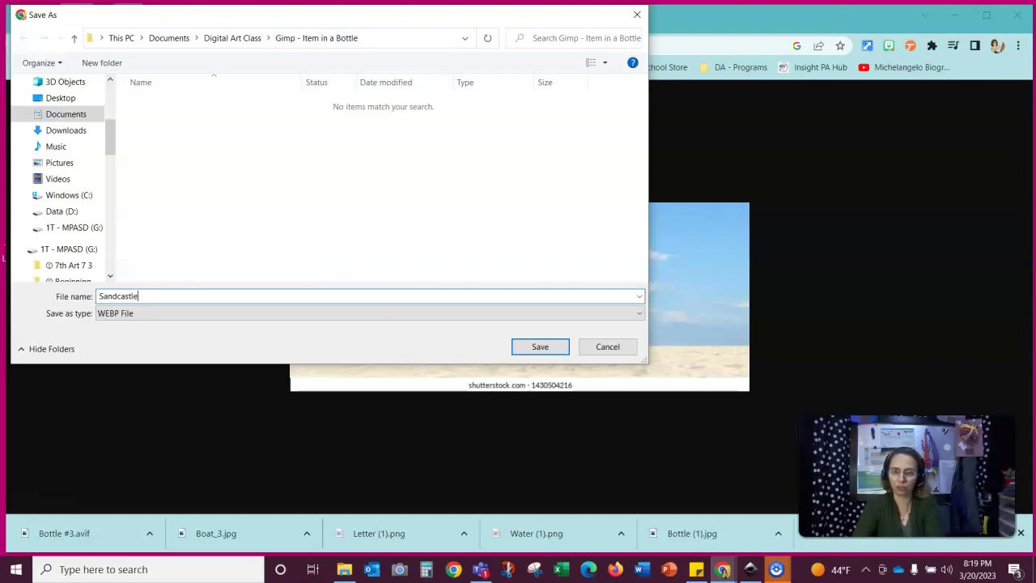
key(Return)
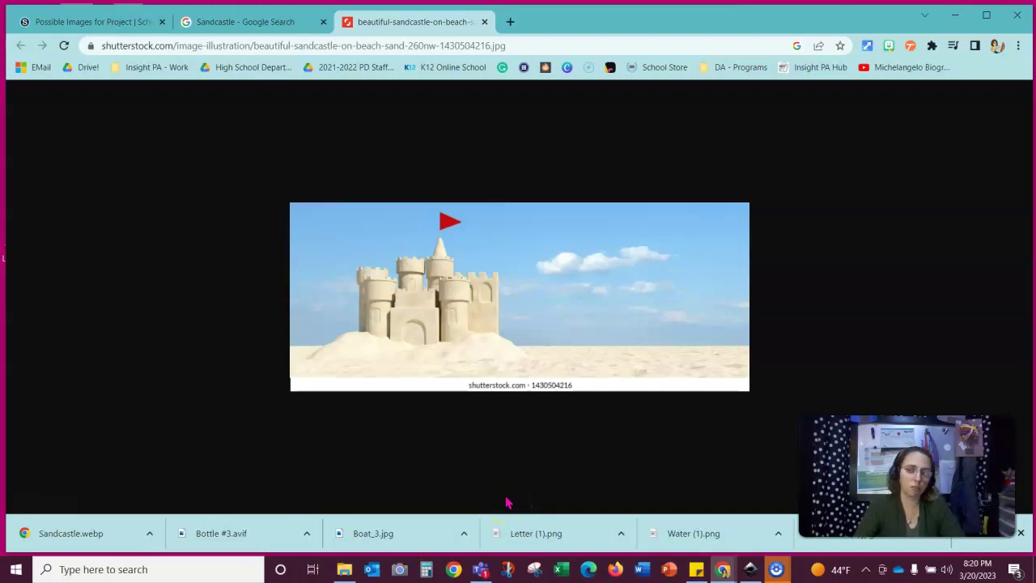
Step: Close the sandcastle tabs, minimize Chrome and open the Gimp - Item in a Bottle folder
click(486, 23)
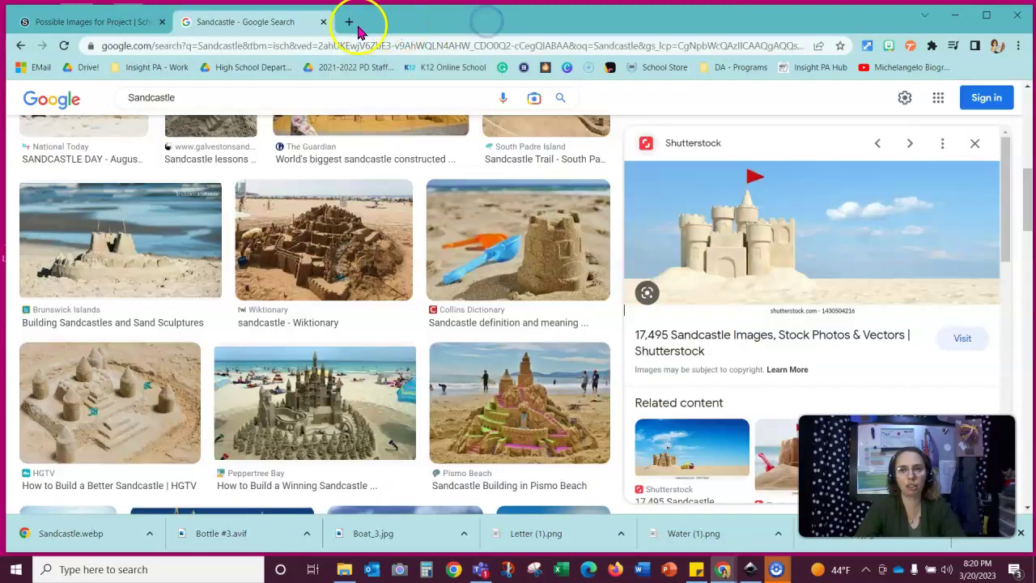
click(323, 24)
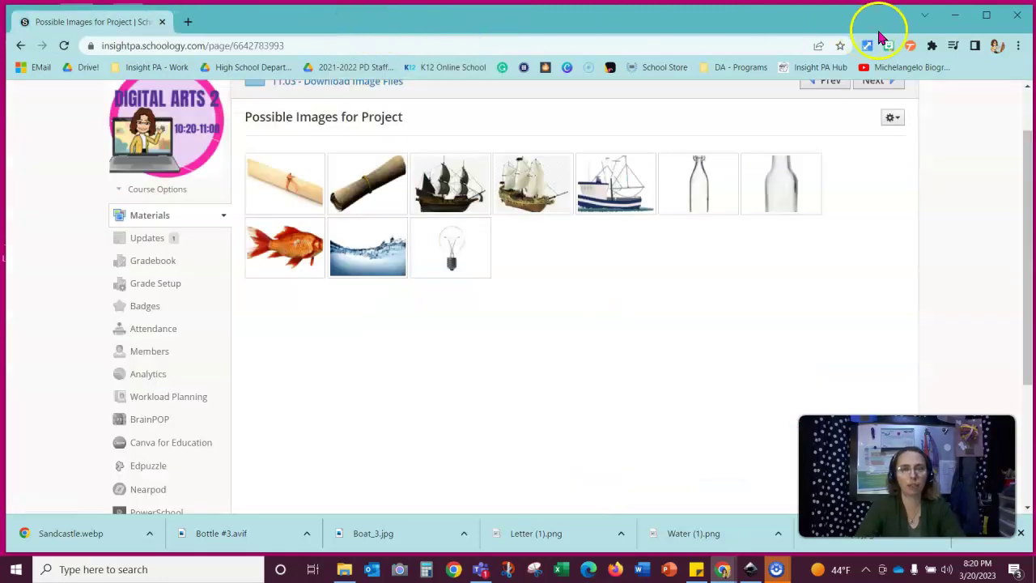
click(956, 18)
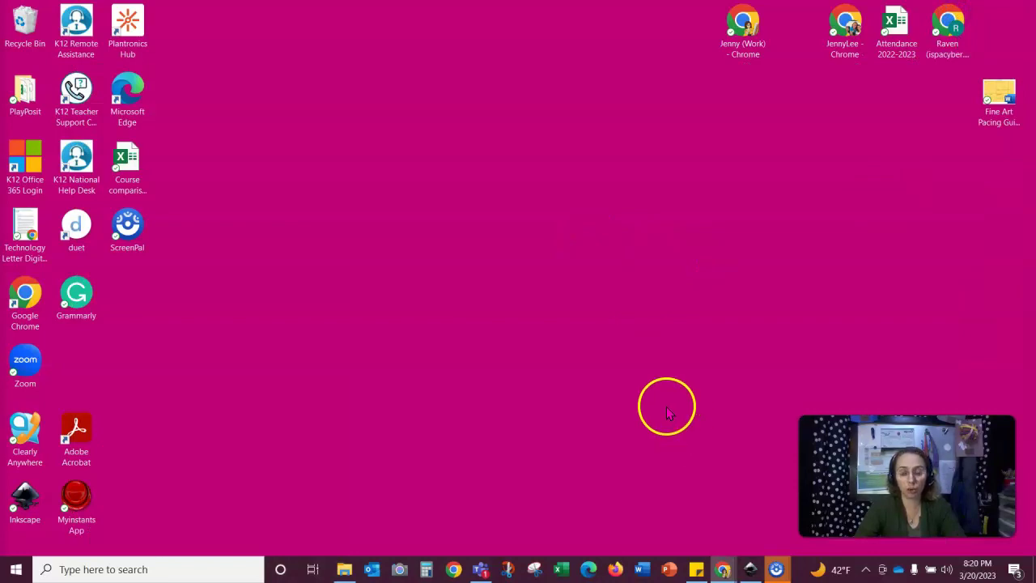
click(344, 569)
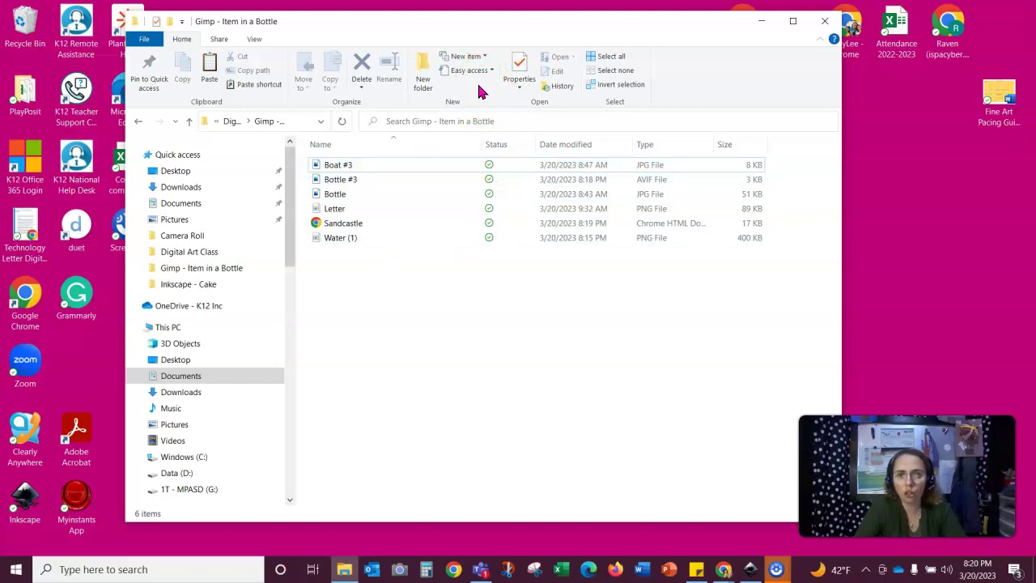
Step: Switch the folder view to Large icons to show the six image thumbnails
click(252, 38)
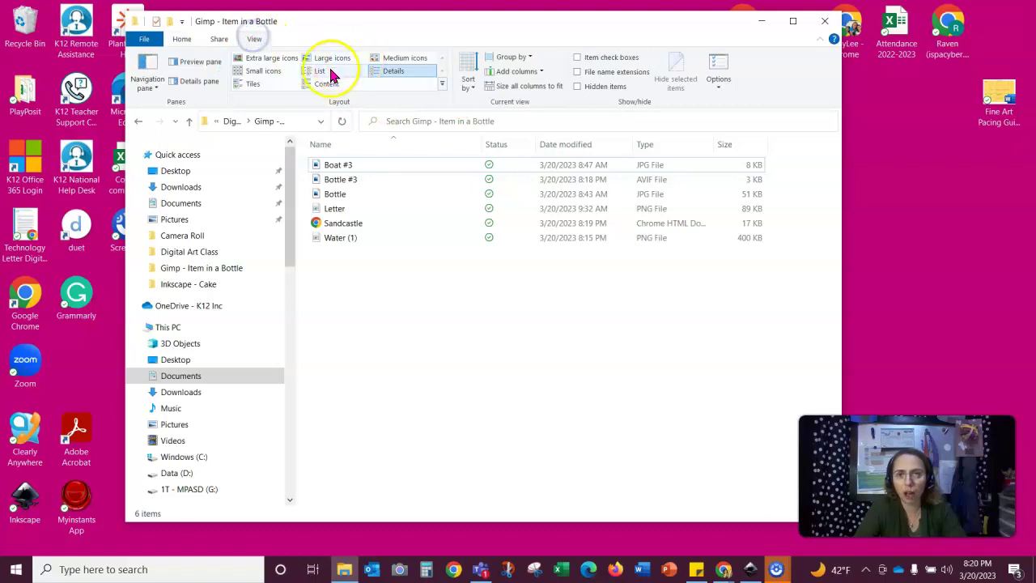
click(274, 59)
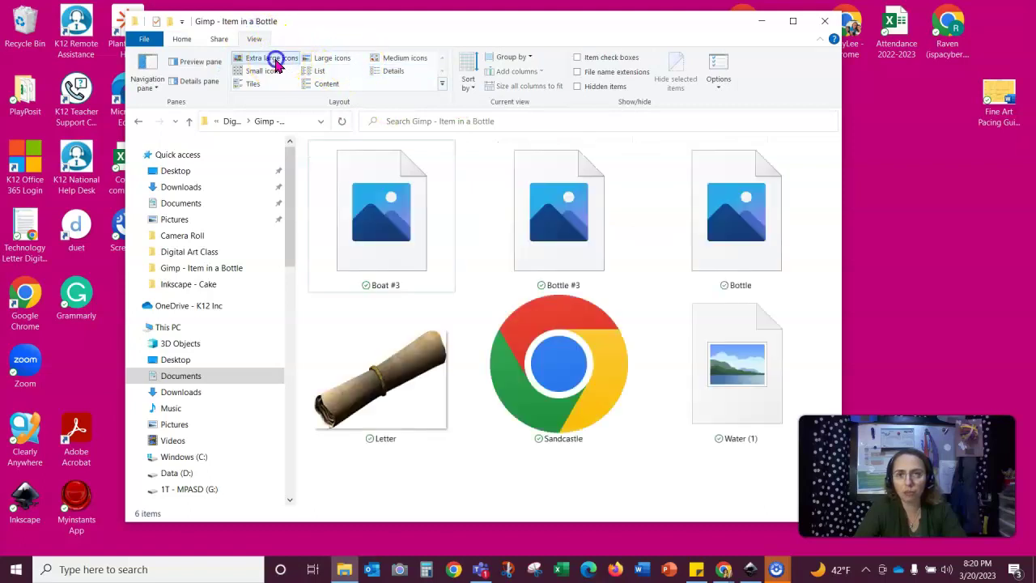
click(328, 59)
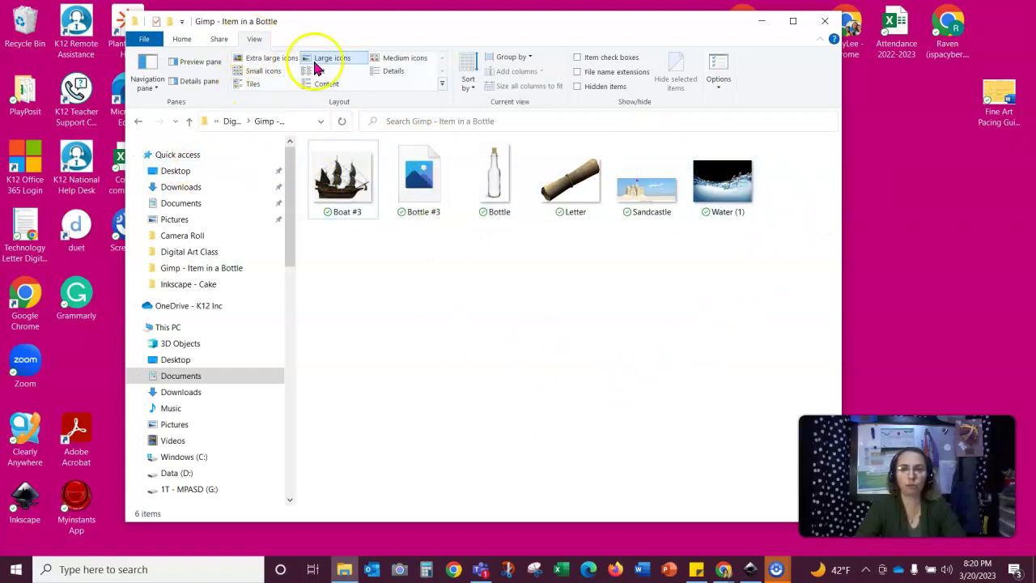
click(183, 38)
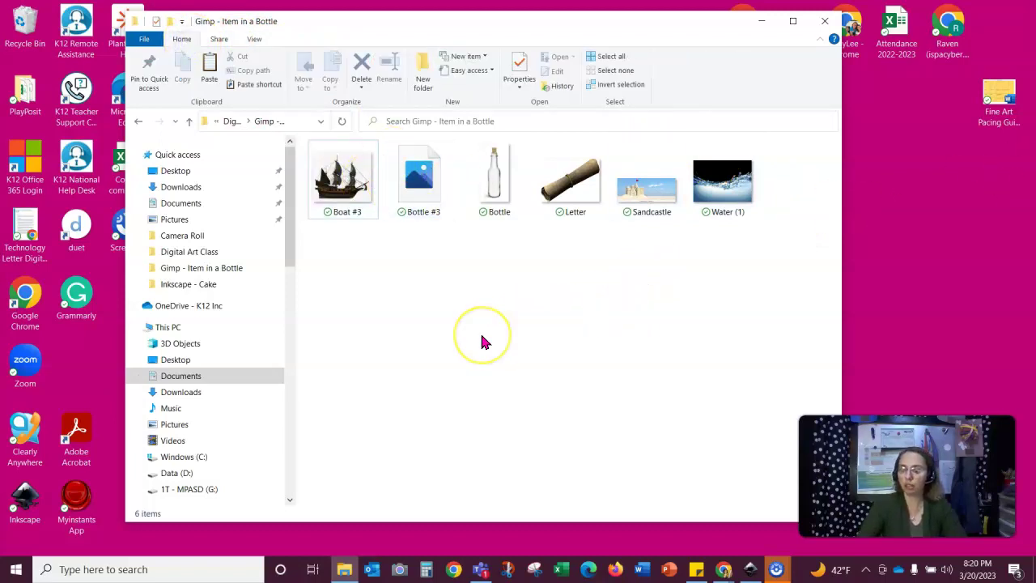
Step: Snip the Gimp - Item in a Bottle folder window with Win+Shift+S and open it in Snip & Sketch
key(super)
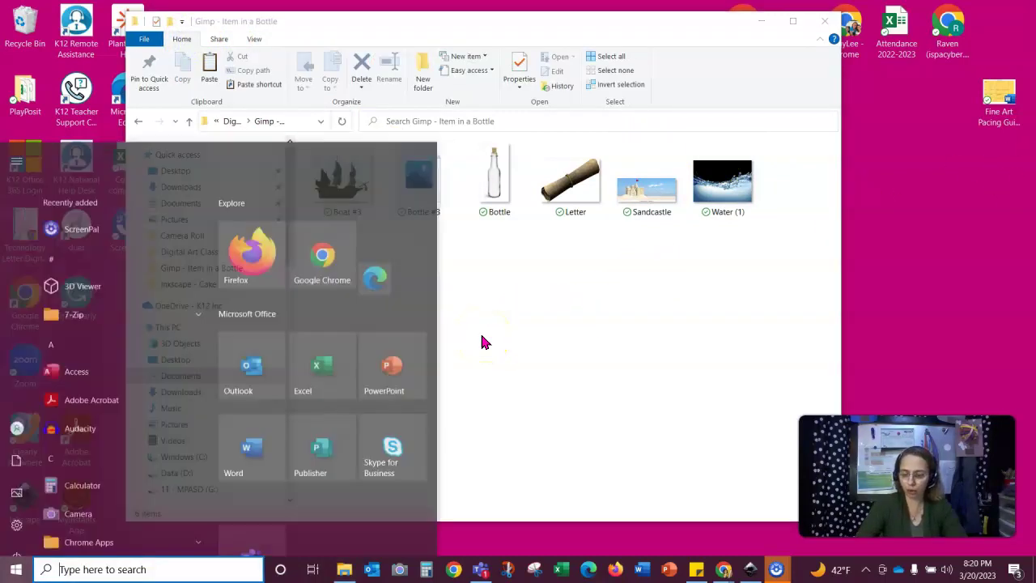
click(675, 361)
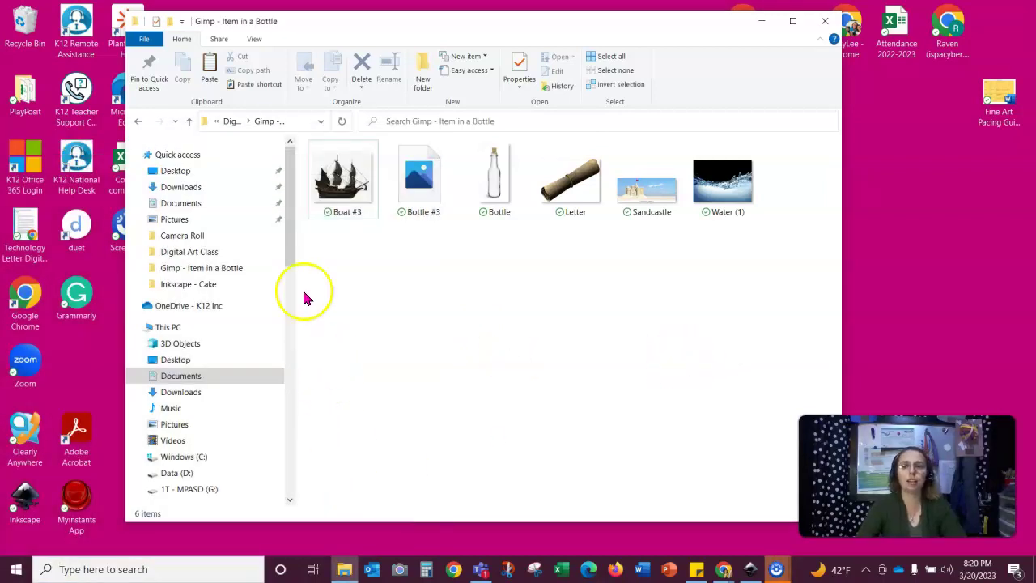
key(super+shift+s)
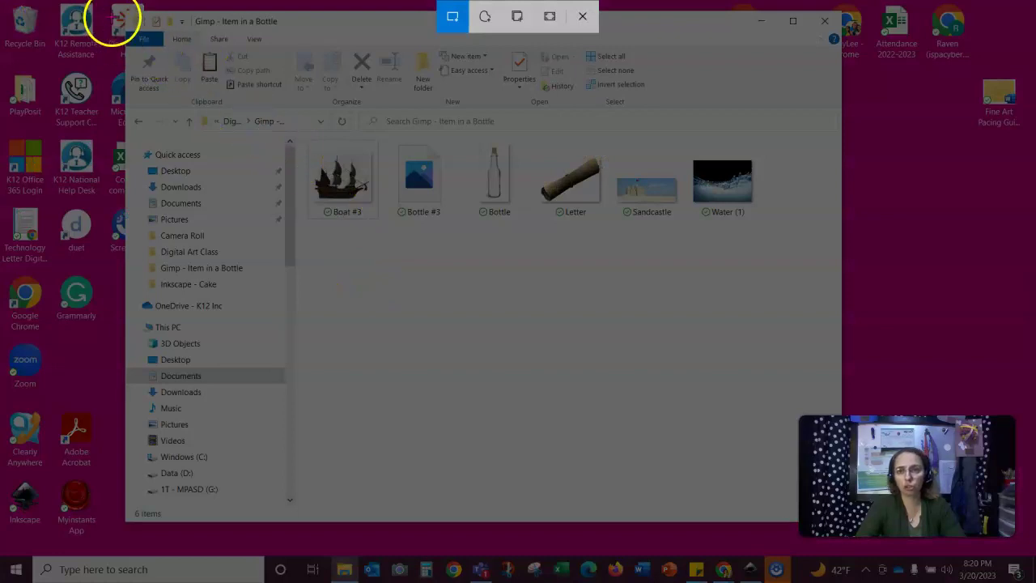
mouse_move(125, 11)
mouse_down()
mouse_move(144, 41)
mouse_move(462, 307)
mouse_move(724, 398)
mouse_move(792, 305)
mouse_move(792, 319)
mouse_up()
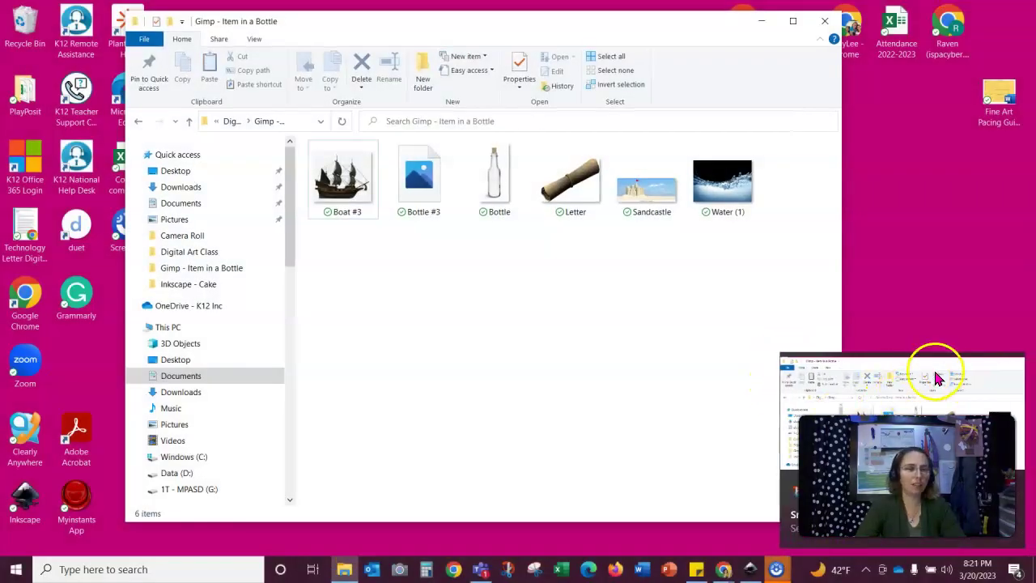
click(980, 387)
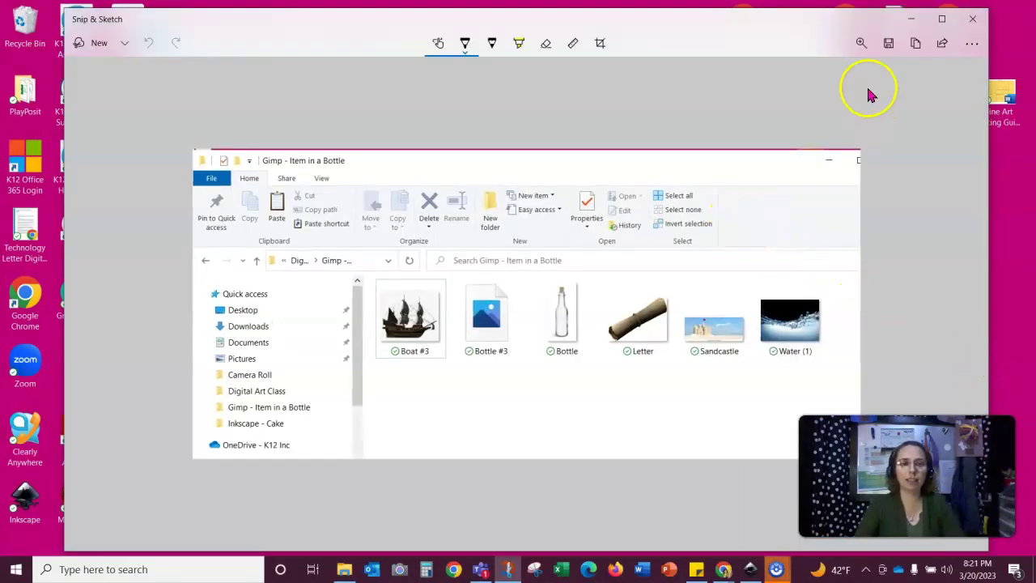
Step: Save the snip as '11.03 - Screenshot' PNG in Downloads, then close Snip & Sketch
click(890, 51)
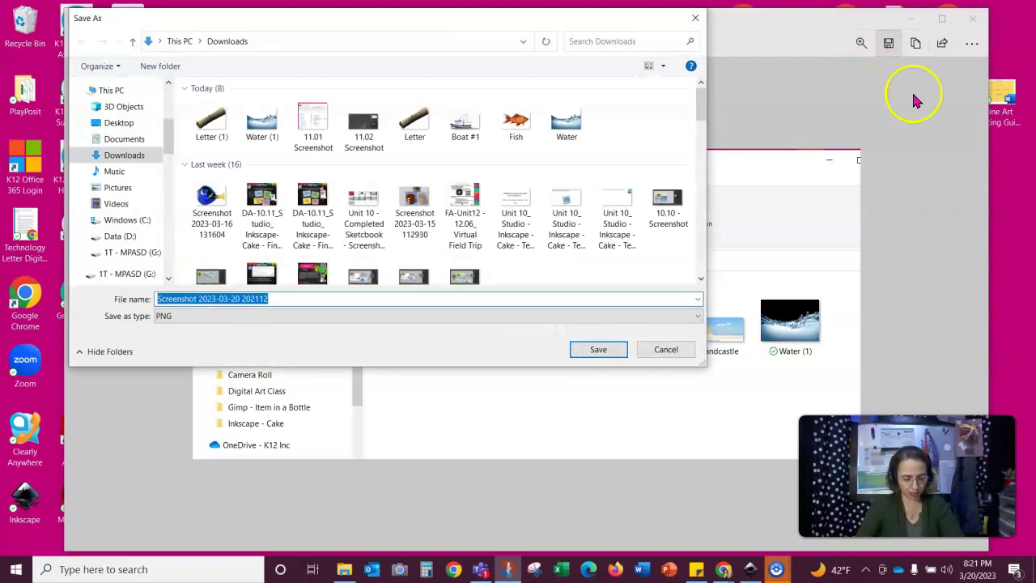
click(388, 298)
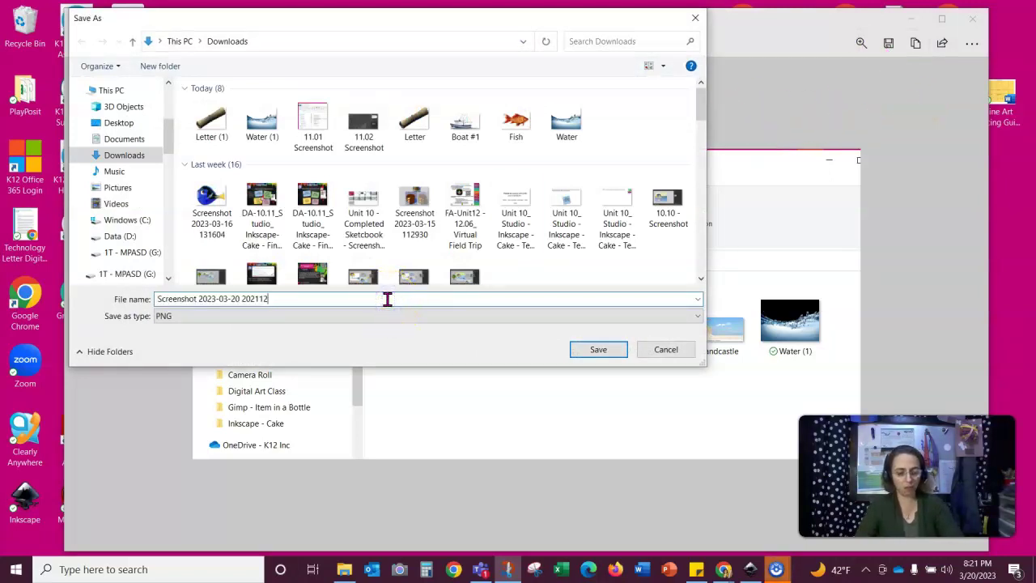
key(BackSpace)
key(BackSpace)
key(BackSpace)
key(BackSpace)
key(BackSpace)
key(BackSpace)
key(BackSpace)
key(BackSpace)
key(BackSpace)
key(BackSpace)
key(BackSpace)
key(BackSpace)
key(BackSpace)
key(BackSpace)
key(BackSpace)
key(BackSpace)
key(BackSpace)
key(BackSpace)
key(BackSpace)
key(BackSpace)
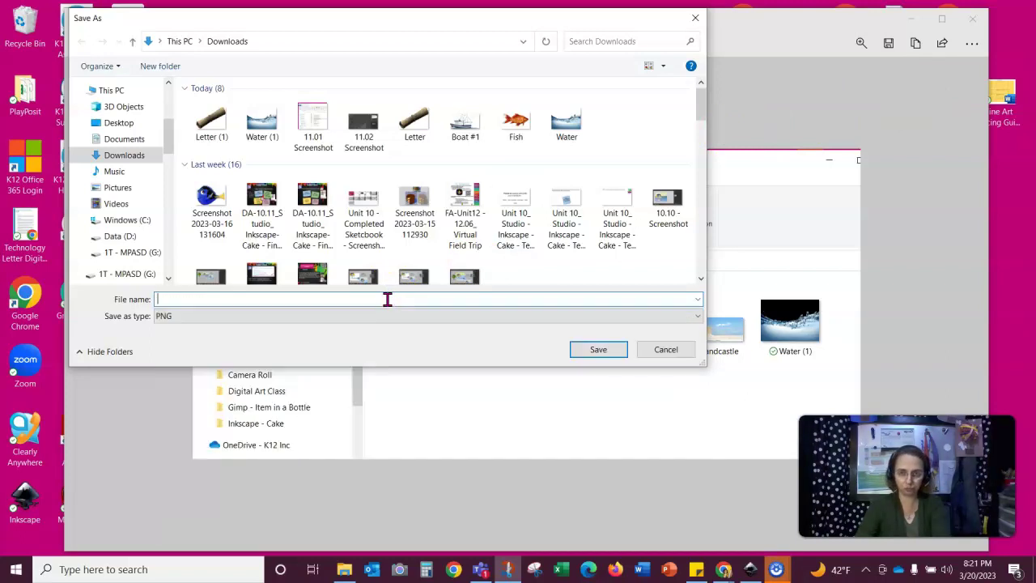
text(11.03 - Screenshot)
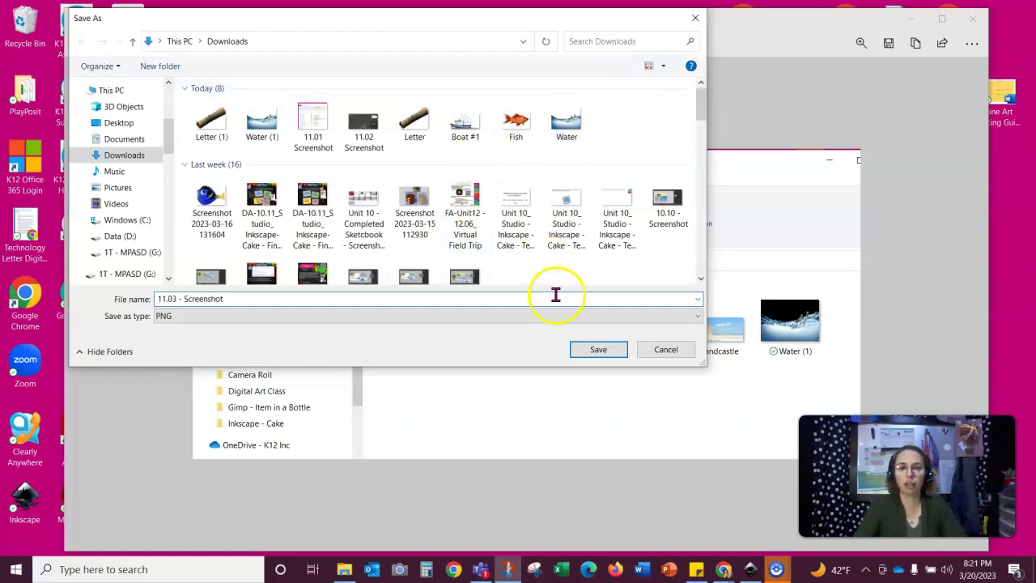
click(595, 353)
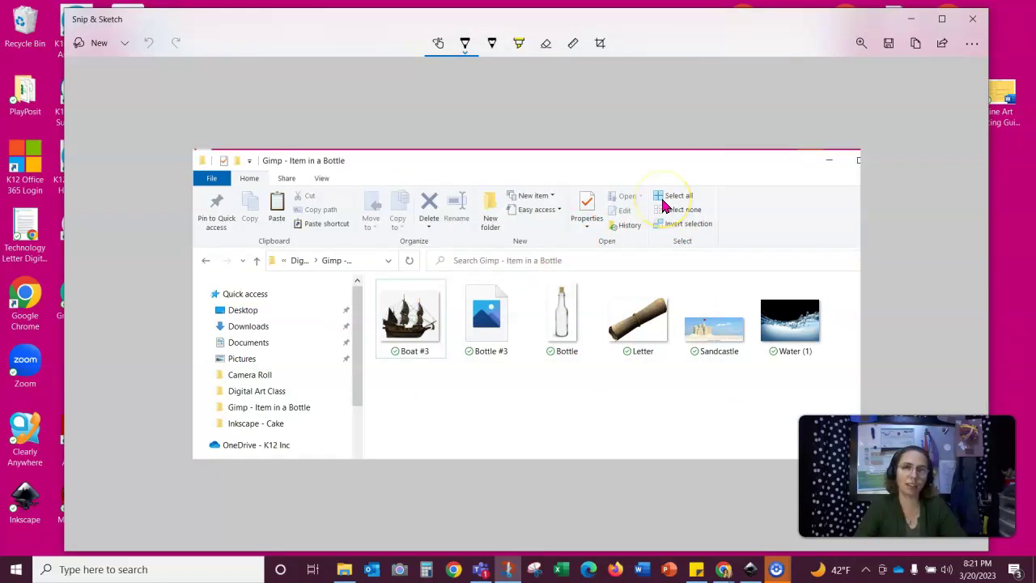
click(974, 23)
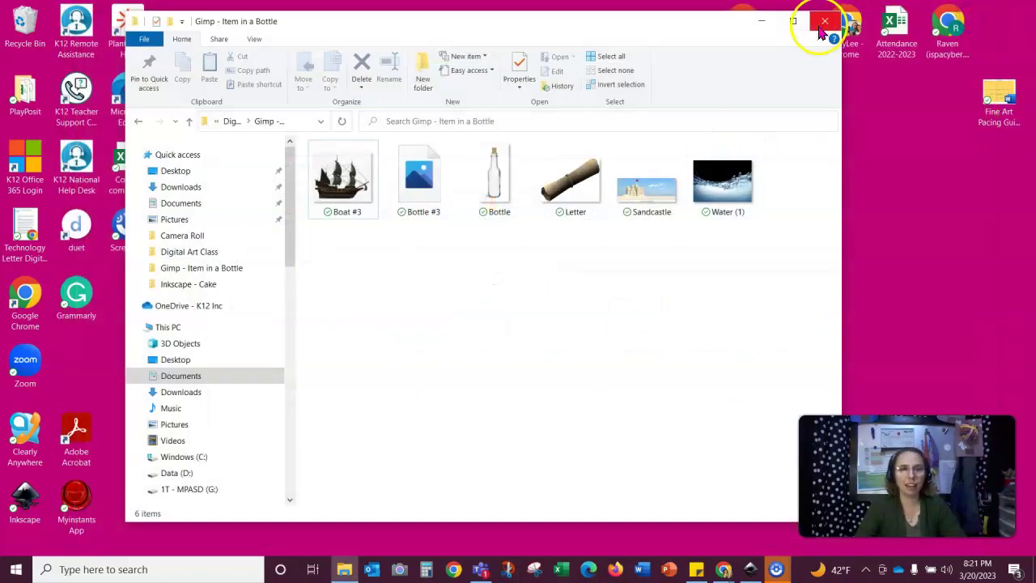
click(824, 22)
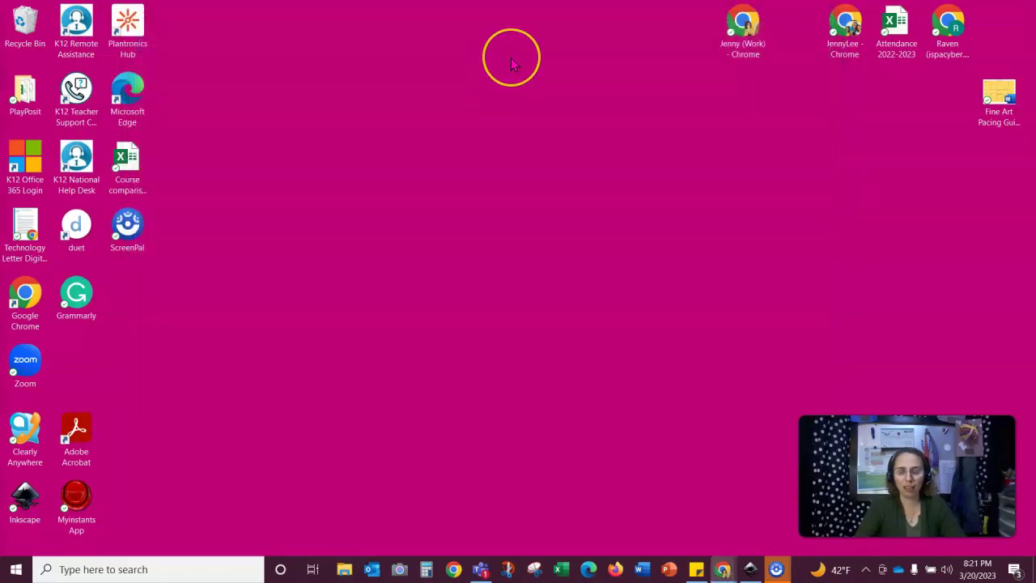